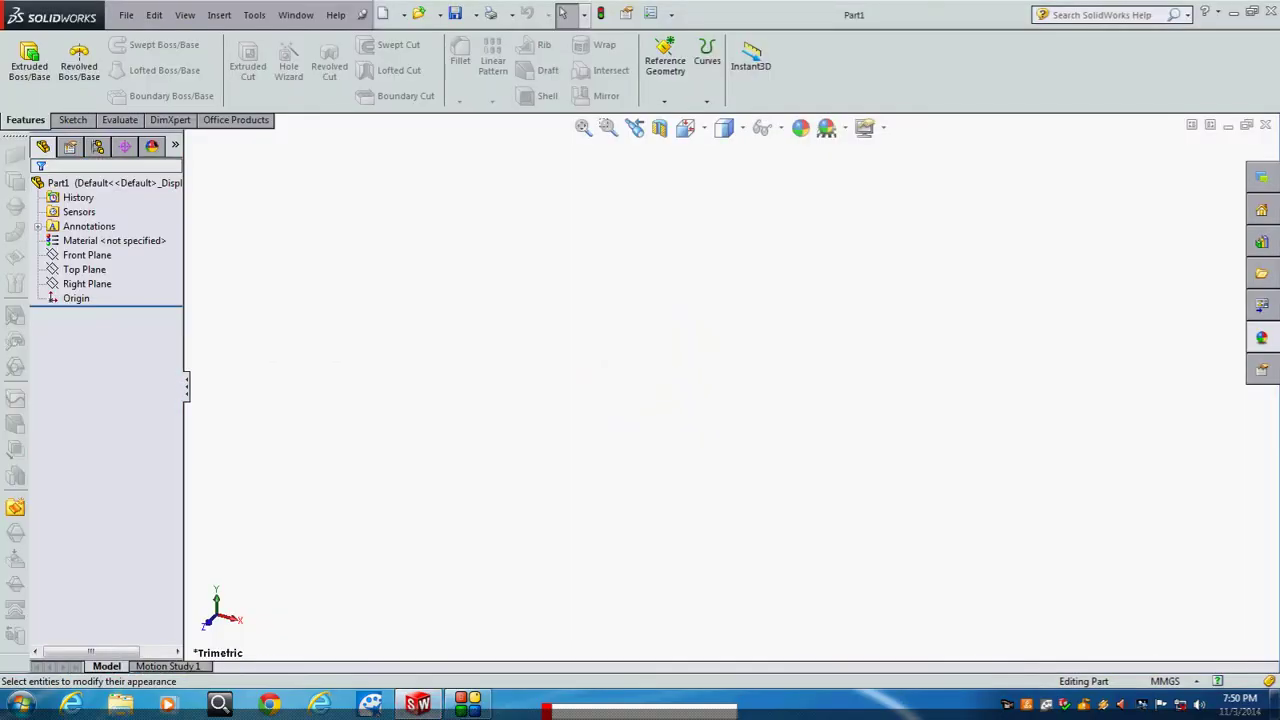
Sketch a five-sided polygon centred on the origin on the Front Plane
{"action": "left_click", "coordinate": [87, 255]}
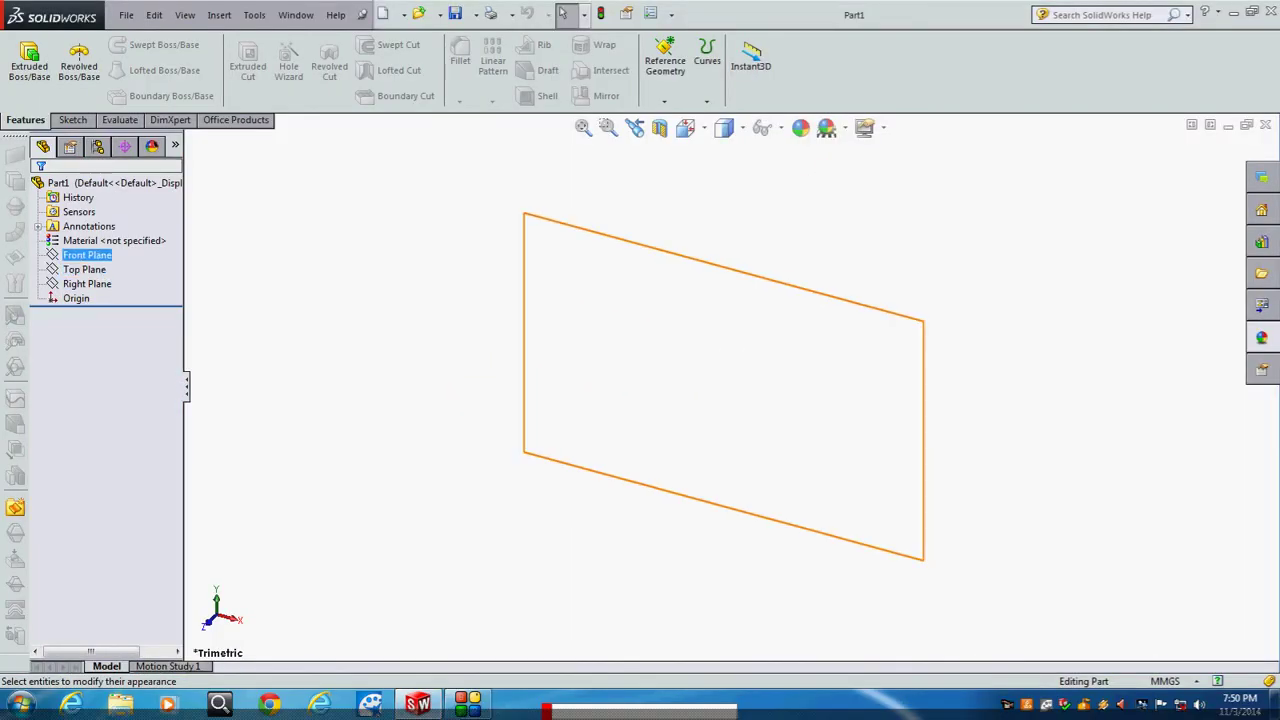
{"action": "left_click", "coordinate": [87, 255]}
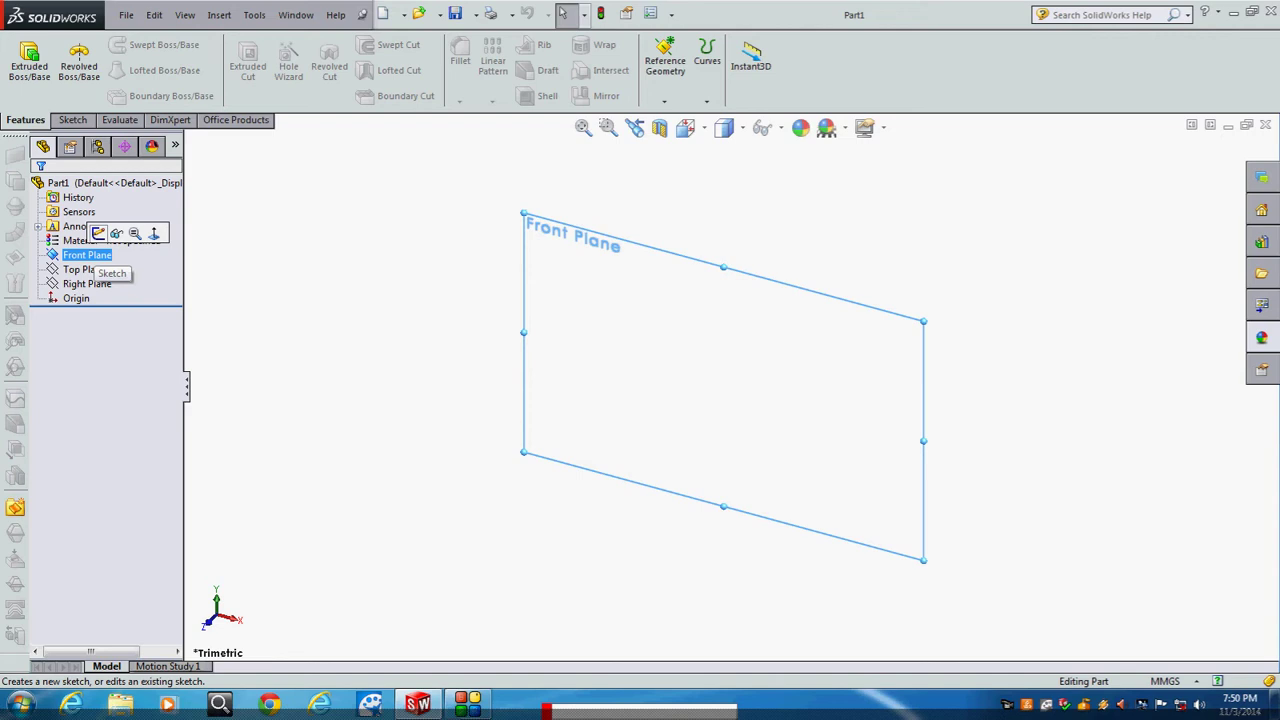
{"action": "left_click", "coordinate": [98, 233]}
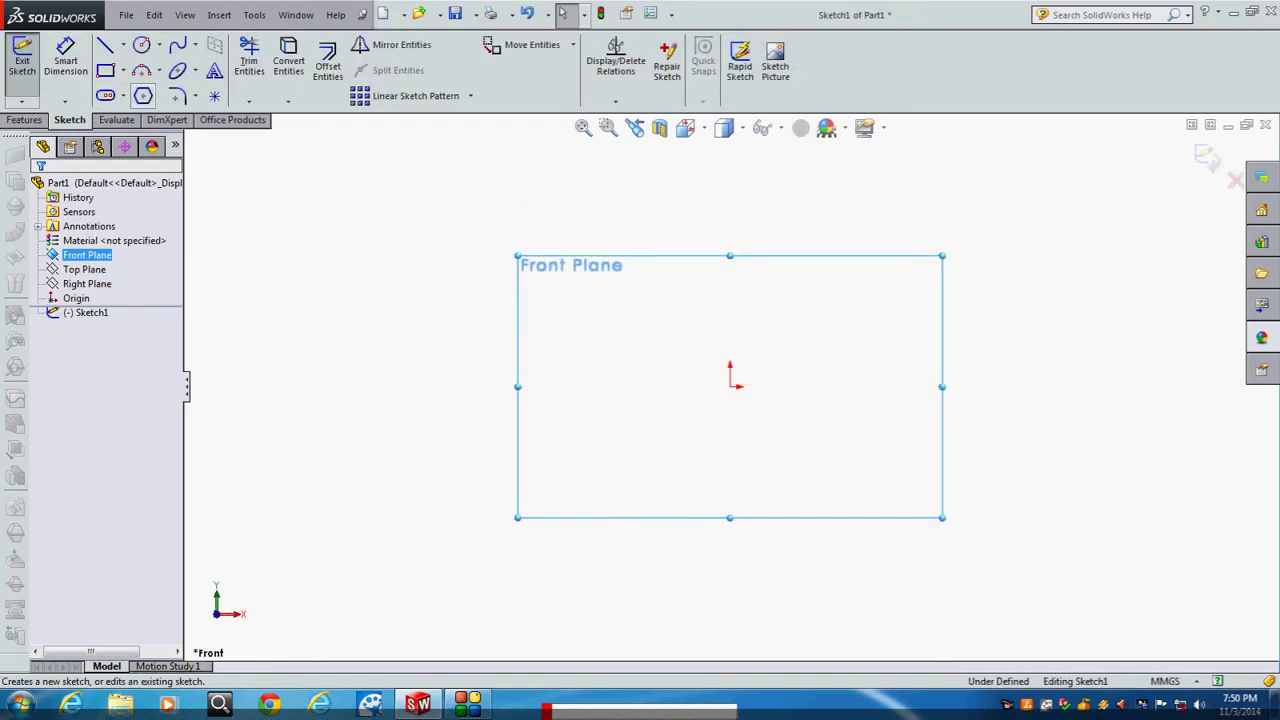
{"action": "left_click", "coordinate": [143, 95]}
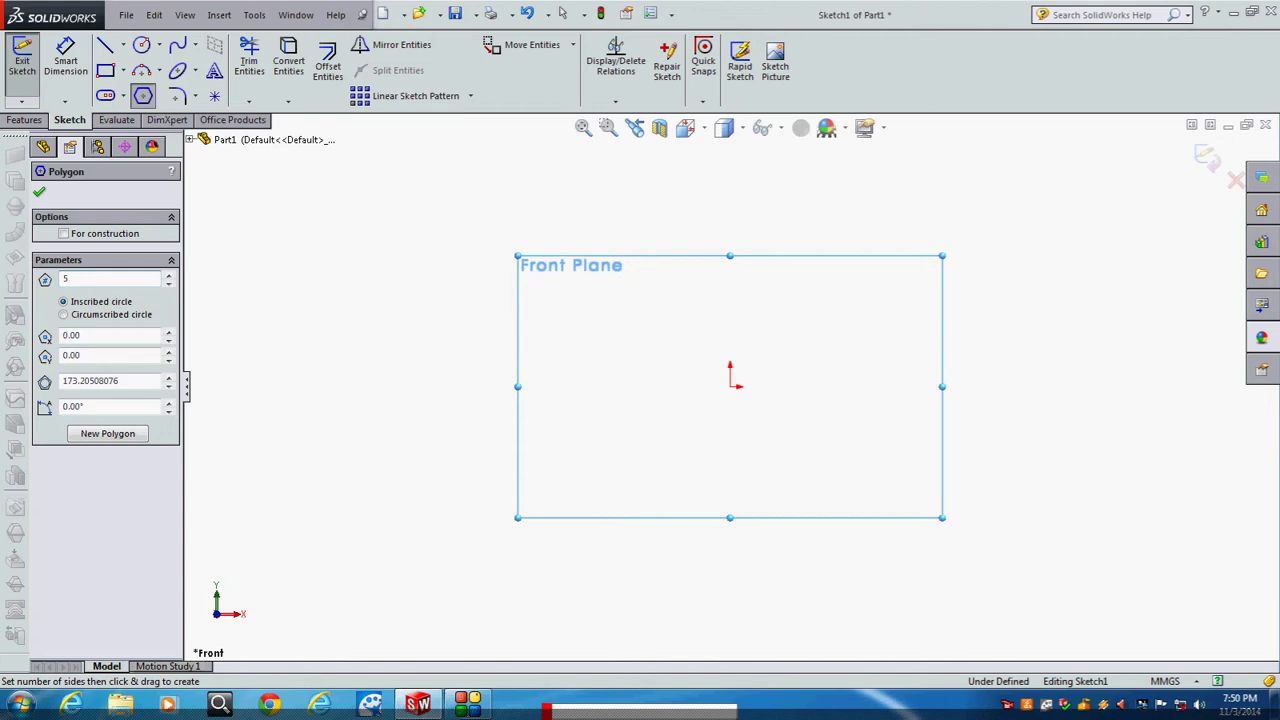
{"action": "left_click_drag", "start_coordinate": [730, 386], "coordinate": [598, 403]}
{"action": "key", "text": "Escape"}
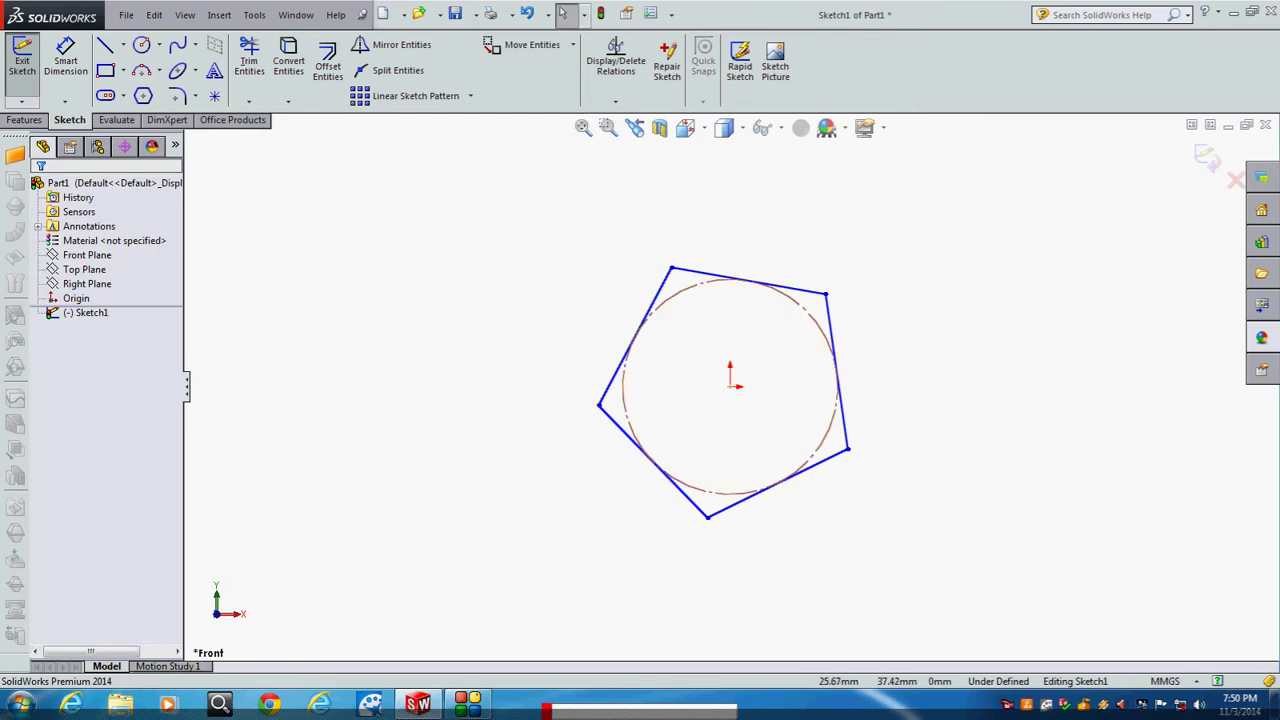
Make the pentagon's top edge horizontal and dimension it to 75 mm
{"action": "left_click", "coordinate": [748, 281]}
{"action": "left_click", "coordinate": [79, 356]}
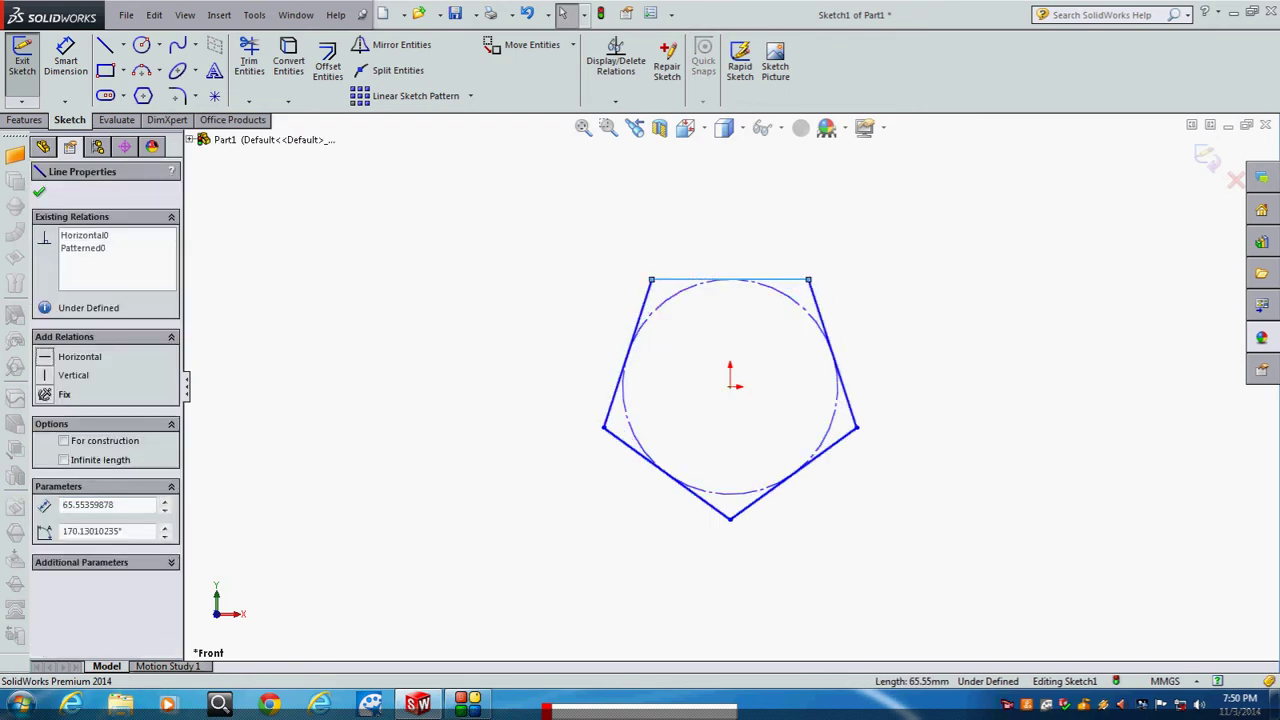
{"action": "key", "text": "Escape"}
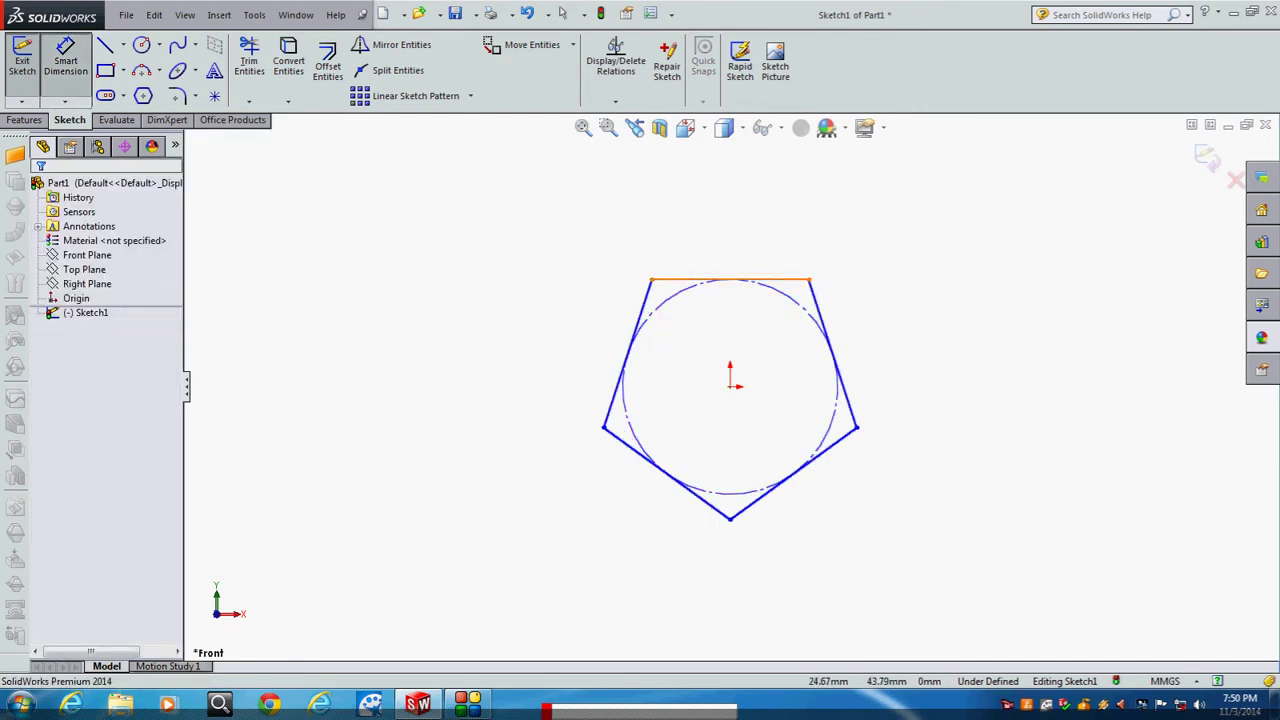
{"action": "left_click", "coordinate": [730, 280]}
{"action": "left_click", "coordinate": [731, 252]}
{"action": "type", "text": "75"}
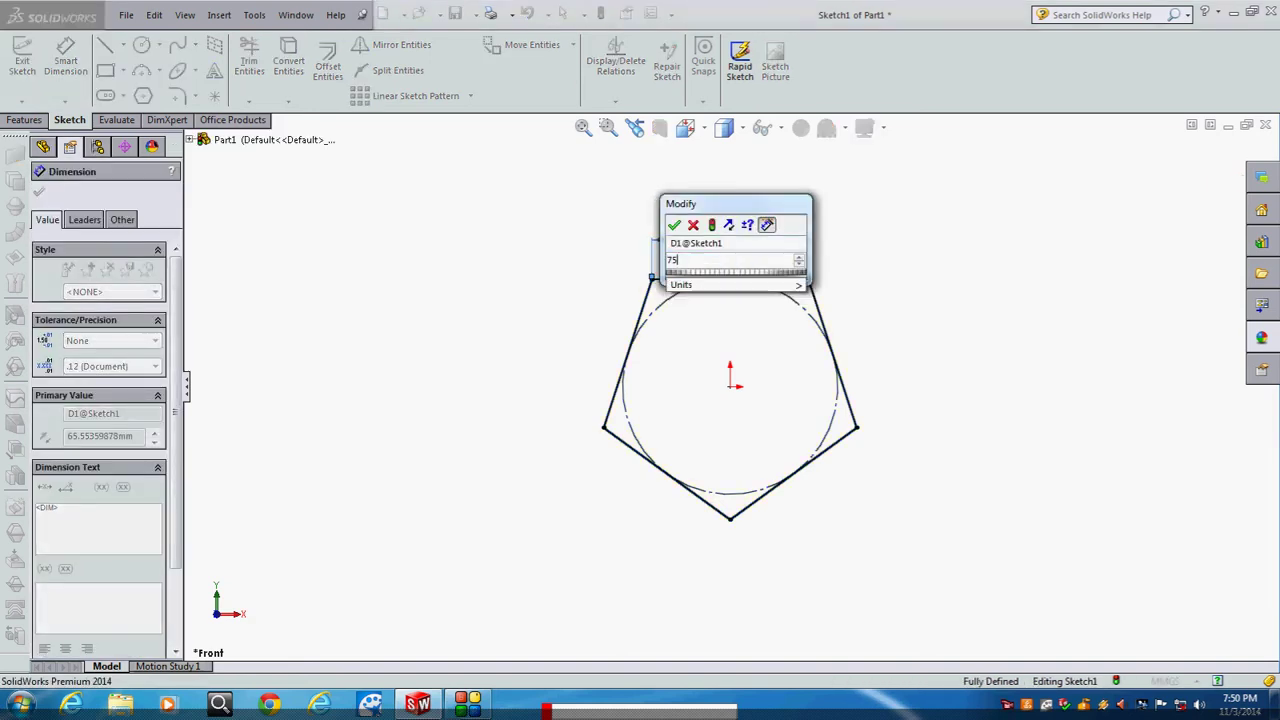
{"action": "key", "text": "Return"}
{"action": "key", "text": "Escape"}
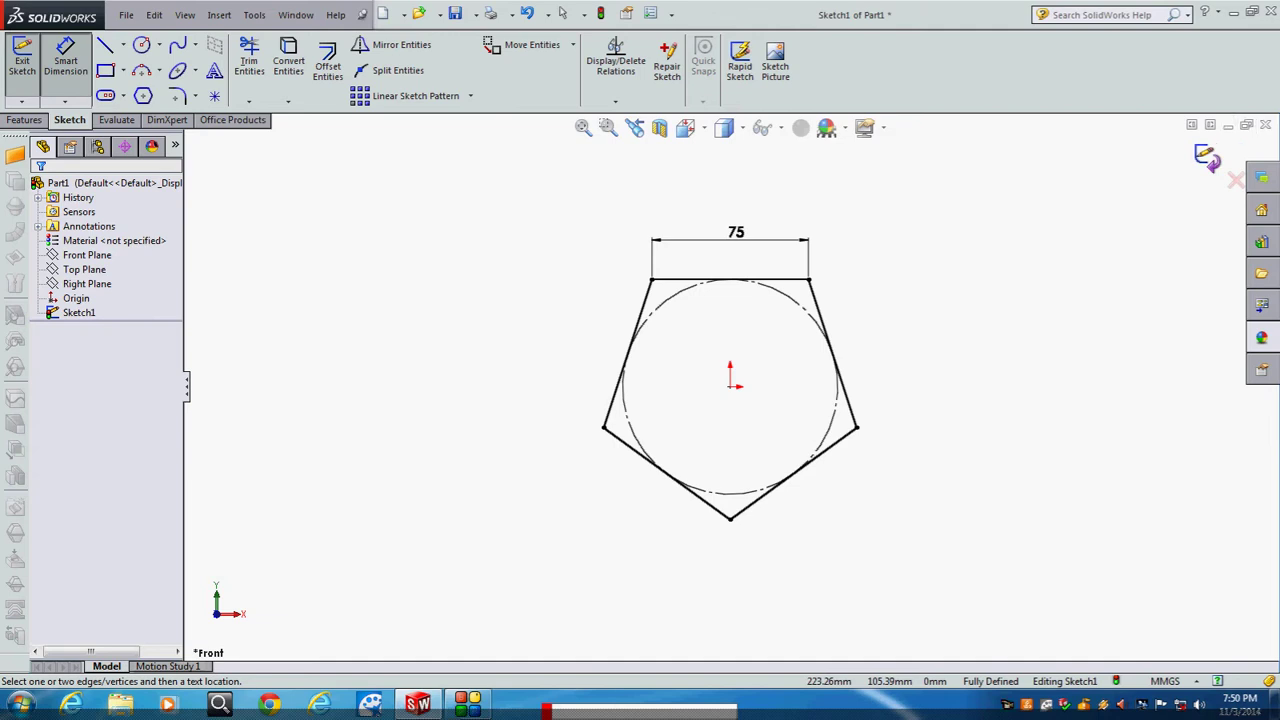
Exit the sketch and extrude the pentagon 5 mm thick as Boss-Extrude1
{"action": "left_click", "coordinate": [1207, 157]}
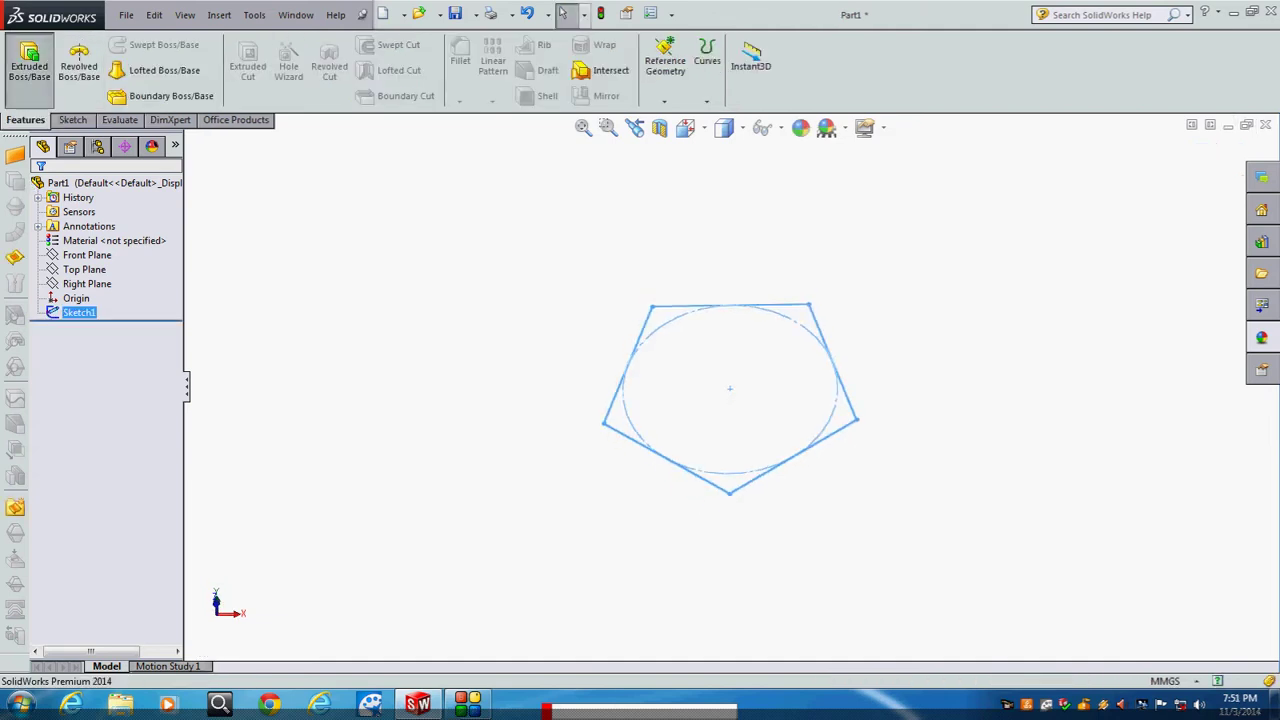
{"action": "left_click", "coordinate": [29, 62]}
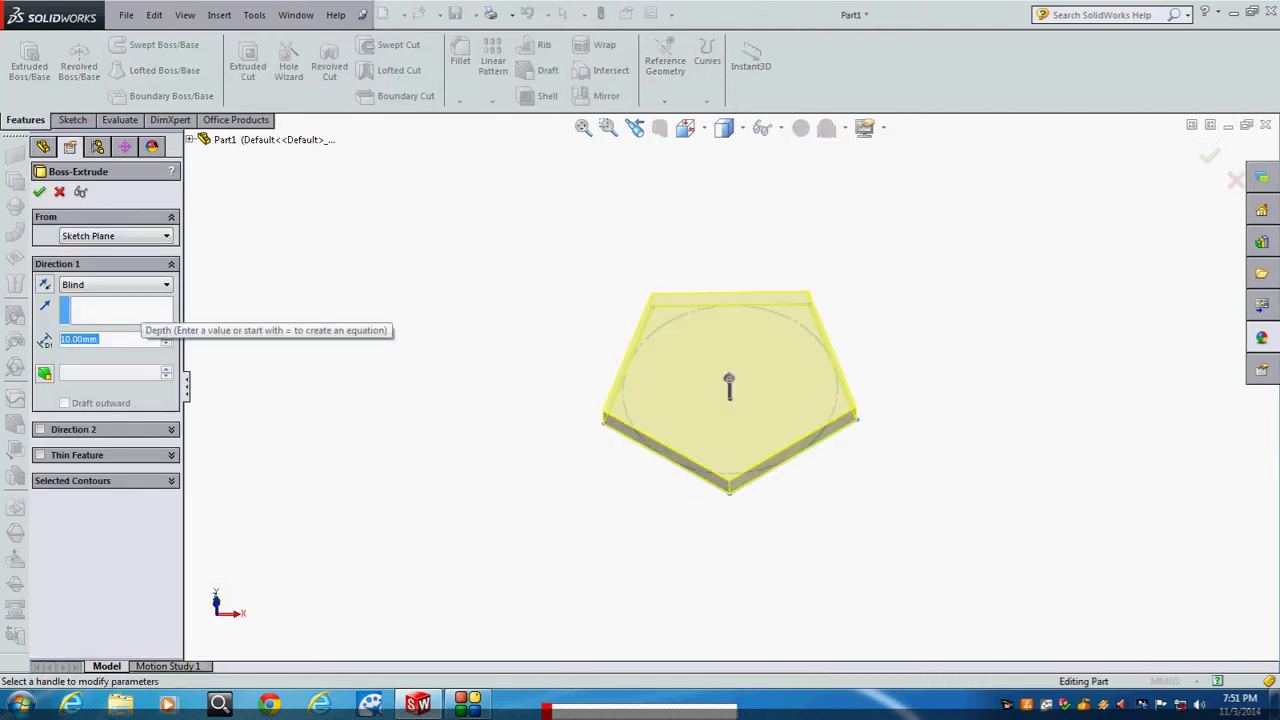
{"action": "type", "text": "5"}
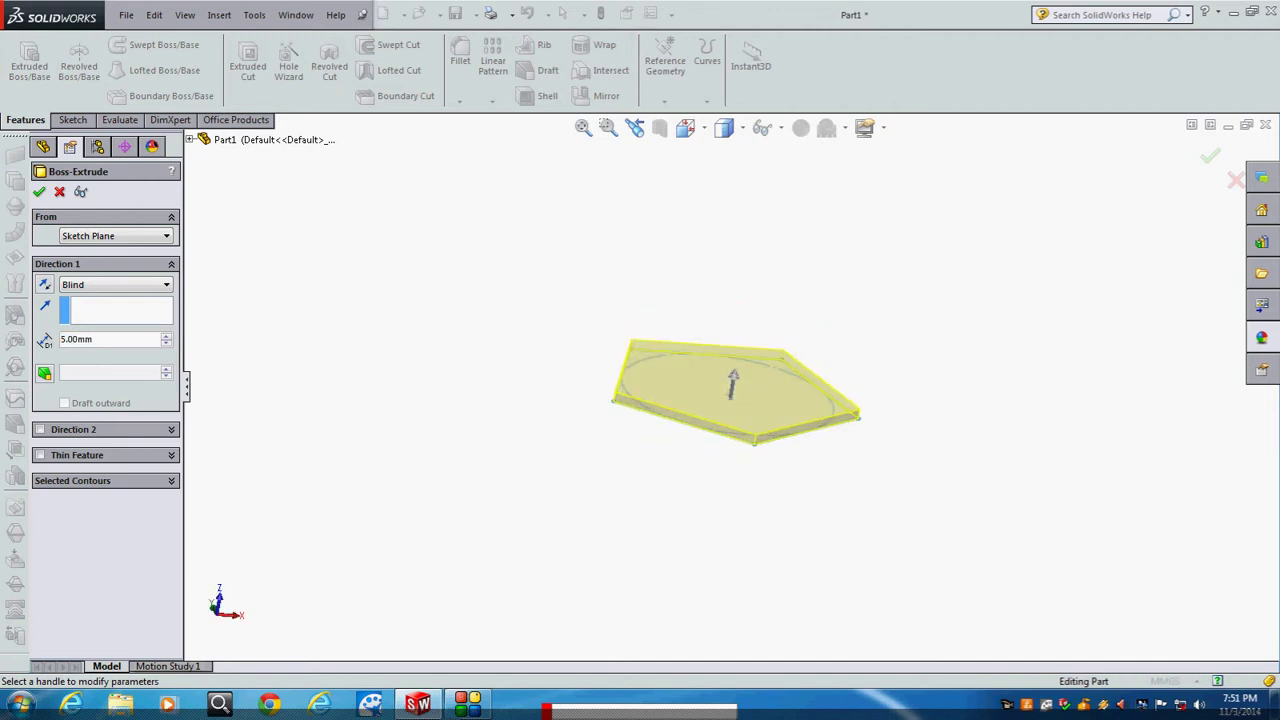
{"action": "key", "text": "Return"}
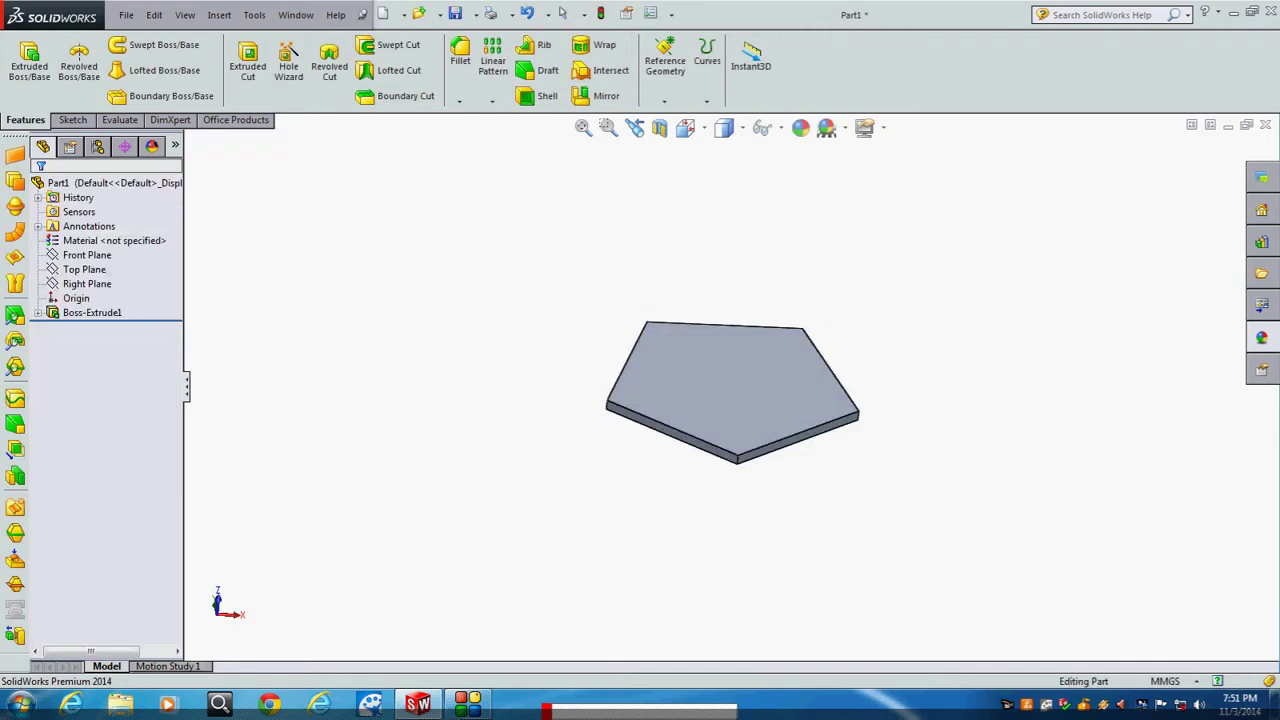
Save the plate as part file Part11111 rather than overwriting Part1
{"action": "left_click", "coordinate": [455, 14]}
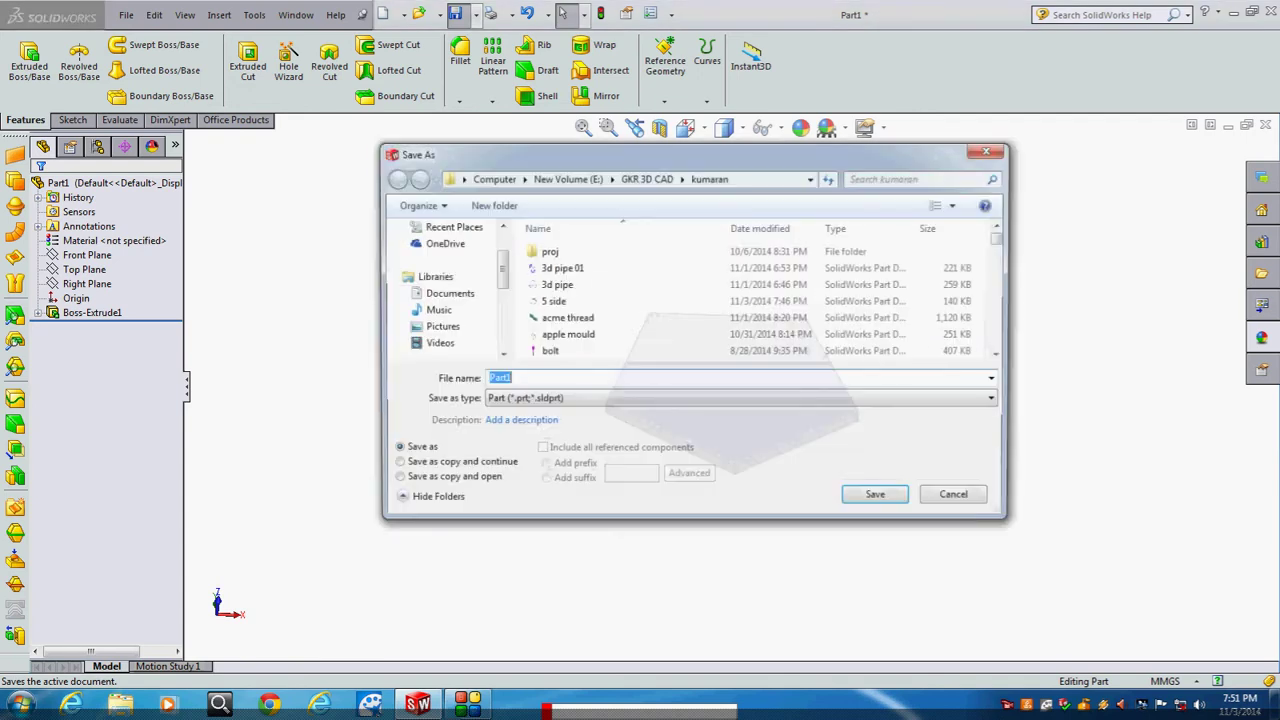
{"action": "key", "text": "Return"}
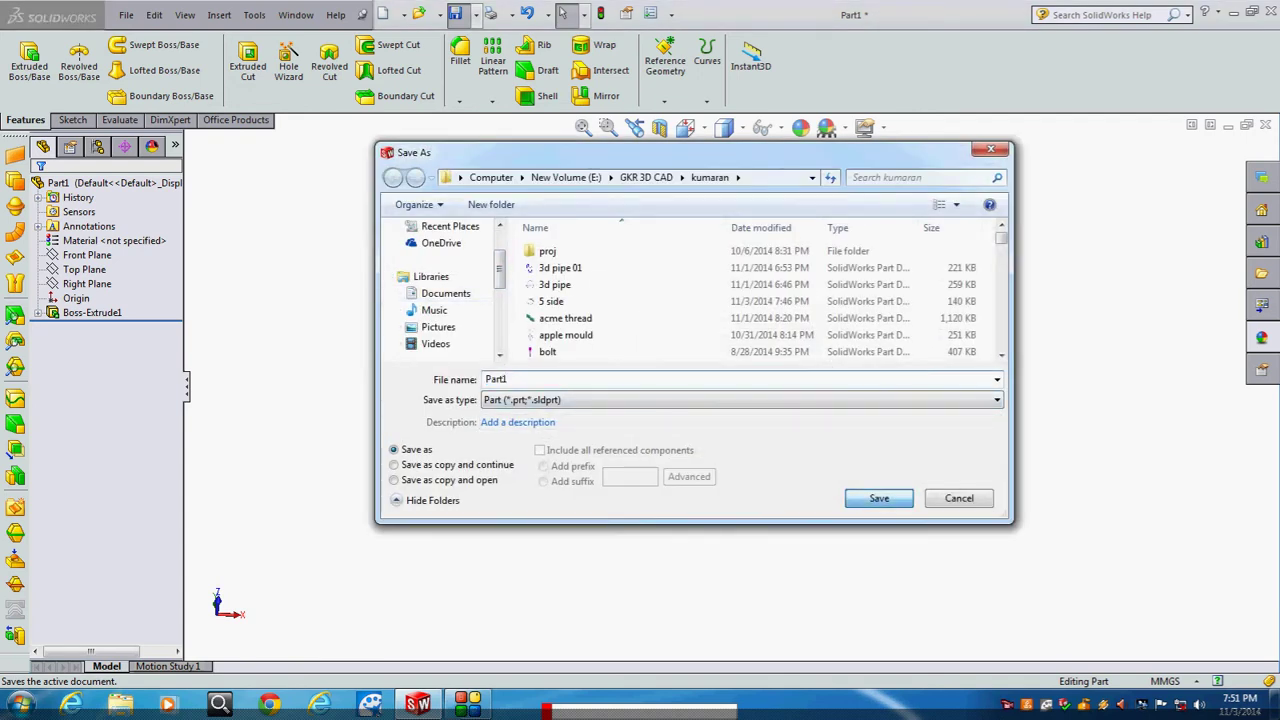
{"action": "key", "text": "Return"}
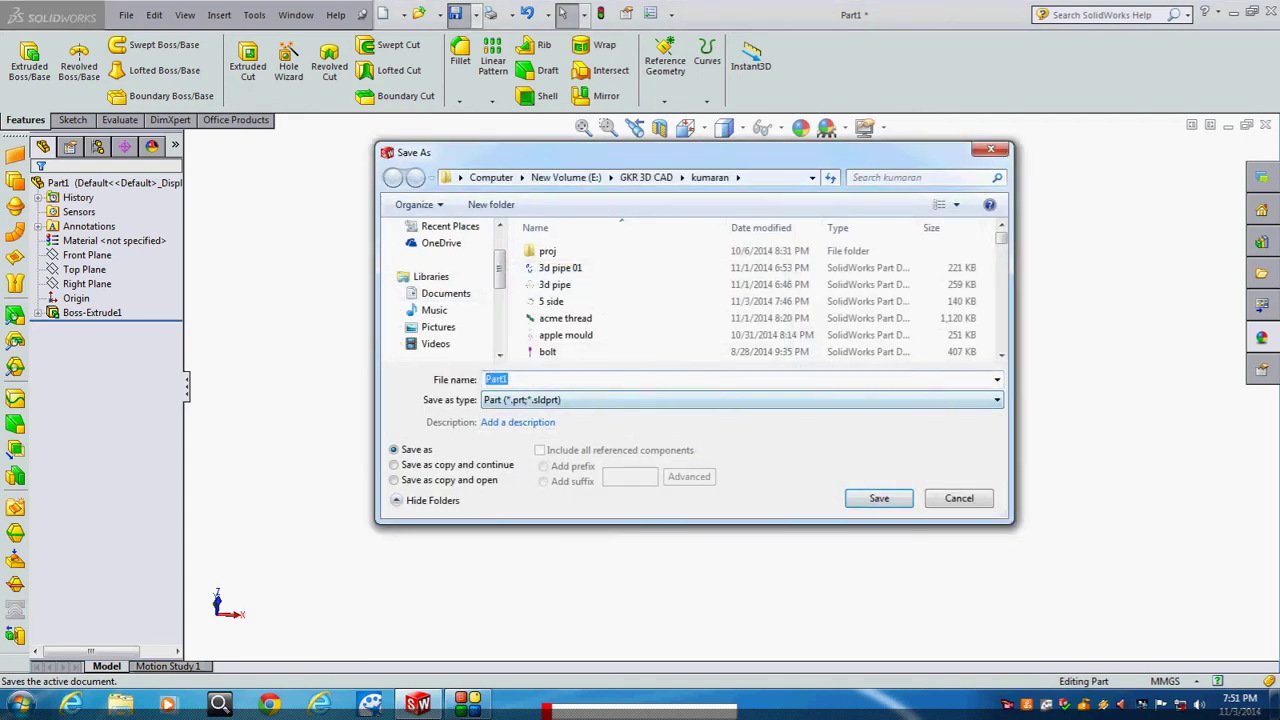
{"action": "type", "text": "11"}
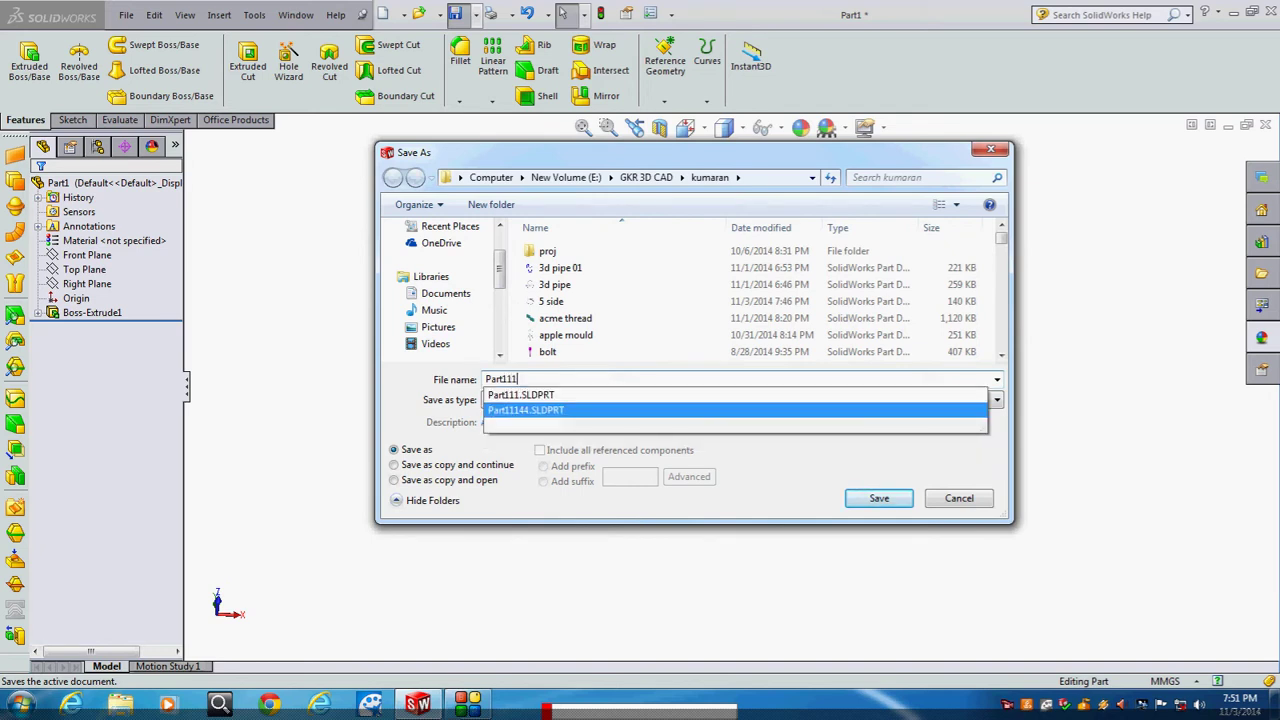
{"action": "type", "text": "1"}
{"action": "key", "text": "Return"}
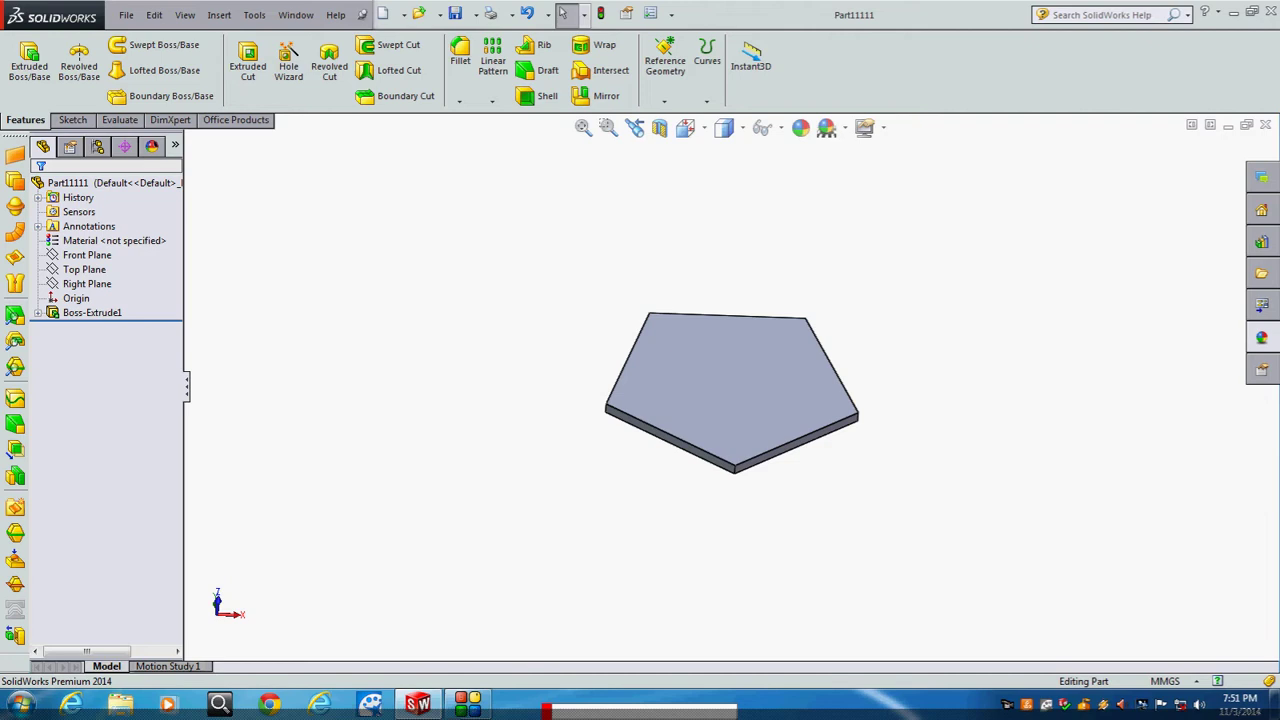
Create a new assembly, Assem4, with Part11111 placed at the origin
{"action": "scroll", "coordinate": [806, 352], "scroll_direction": "down", "scroll_amount": 2}
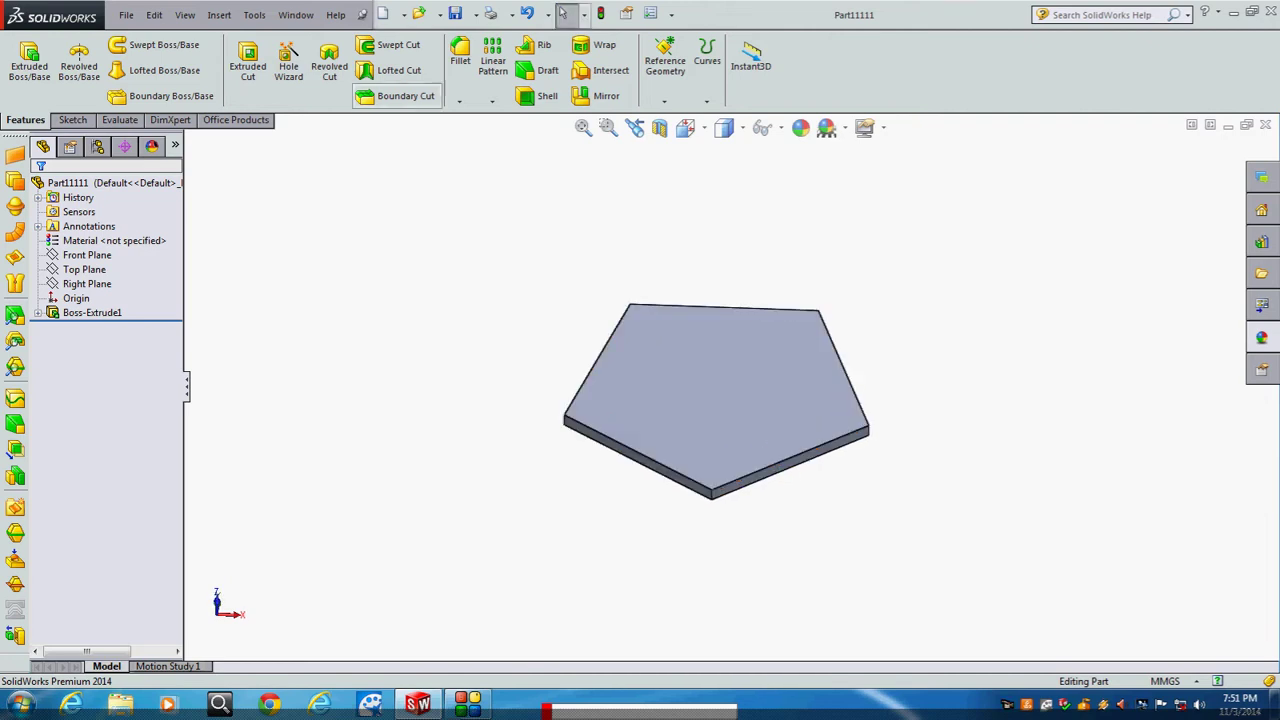
{"action": "left_click", "coordinate": [419, 13]}
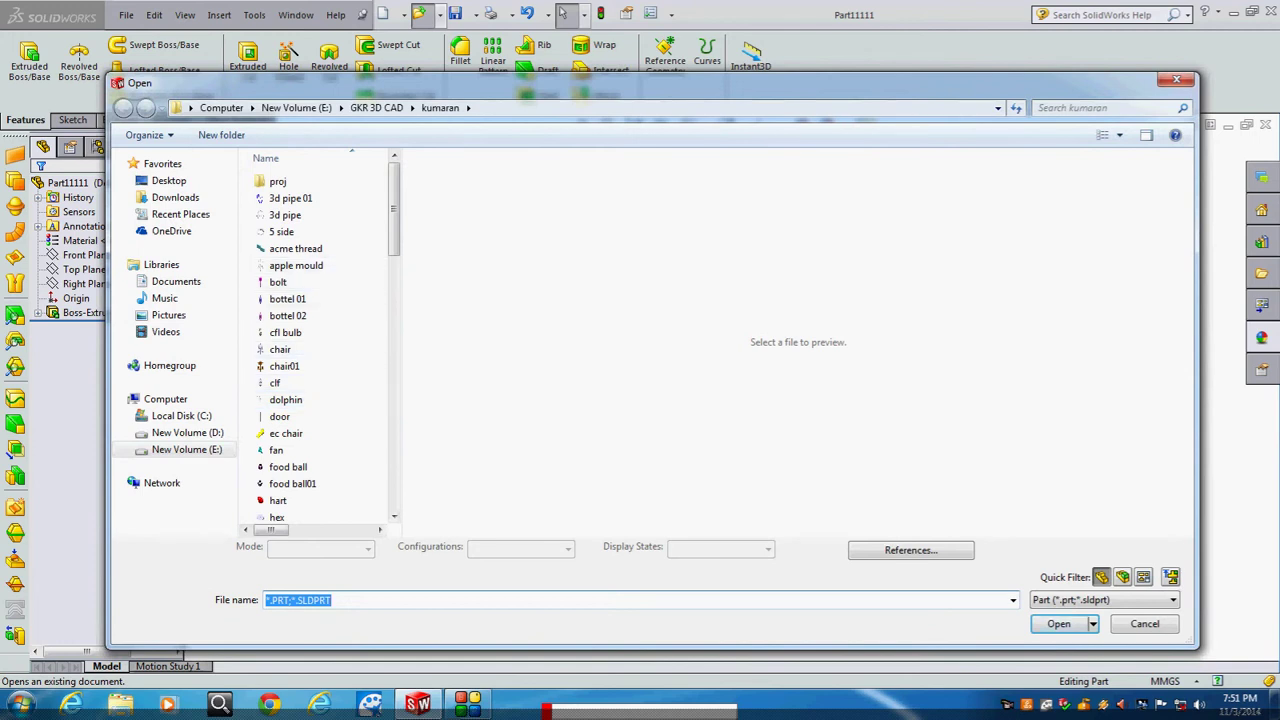
{"action": "key", "text": "Escape"}
{"action": "left_click", "coordinate": [383, 13]}
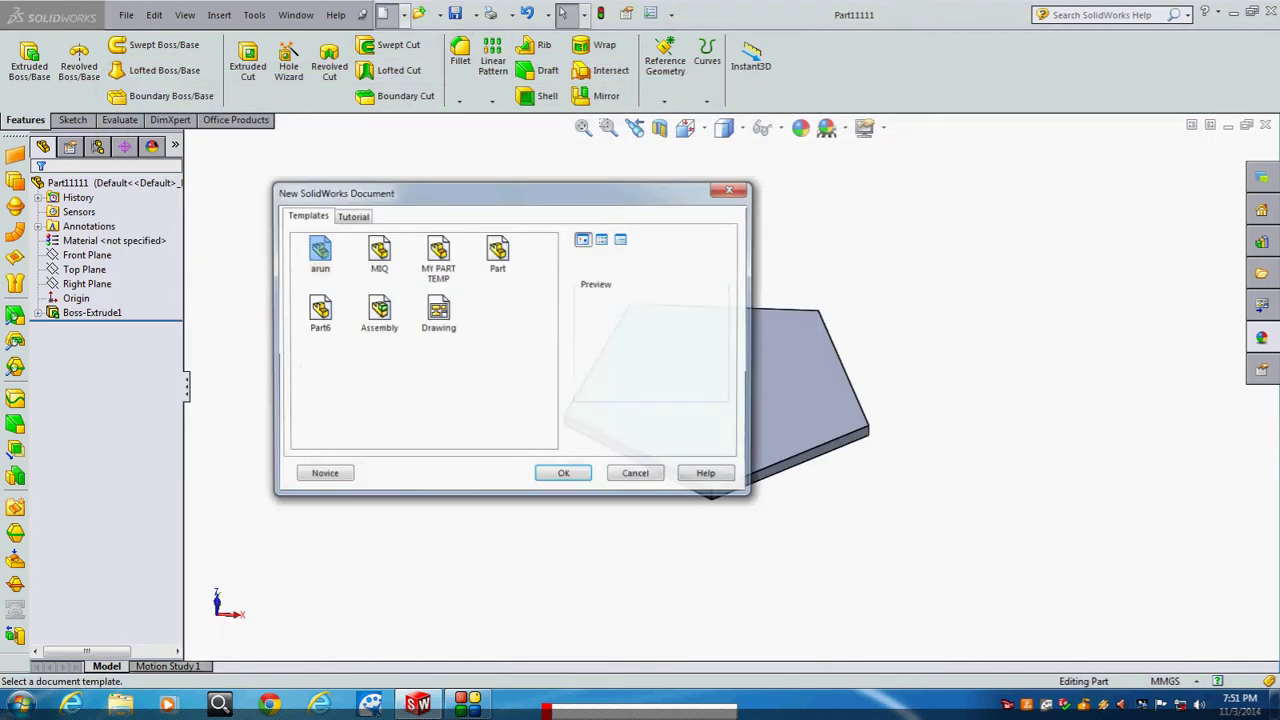
{"action": "left_click", "coordinate": [377, 312]}
{"action": "left_click", "coordinate": [564, 475]}
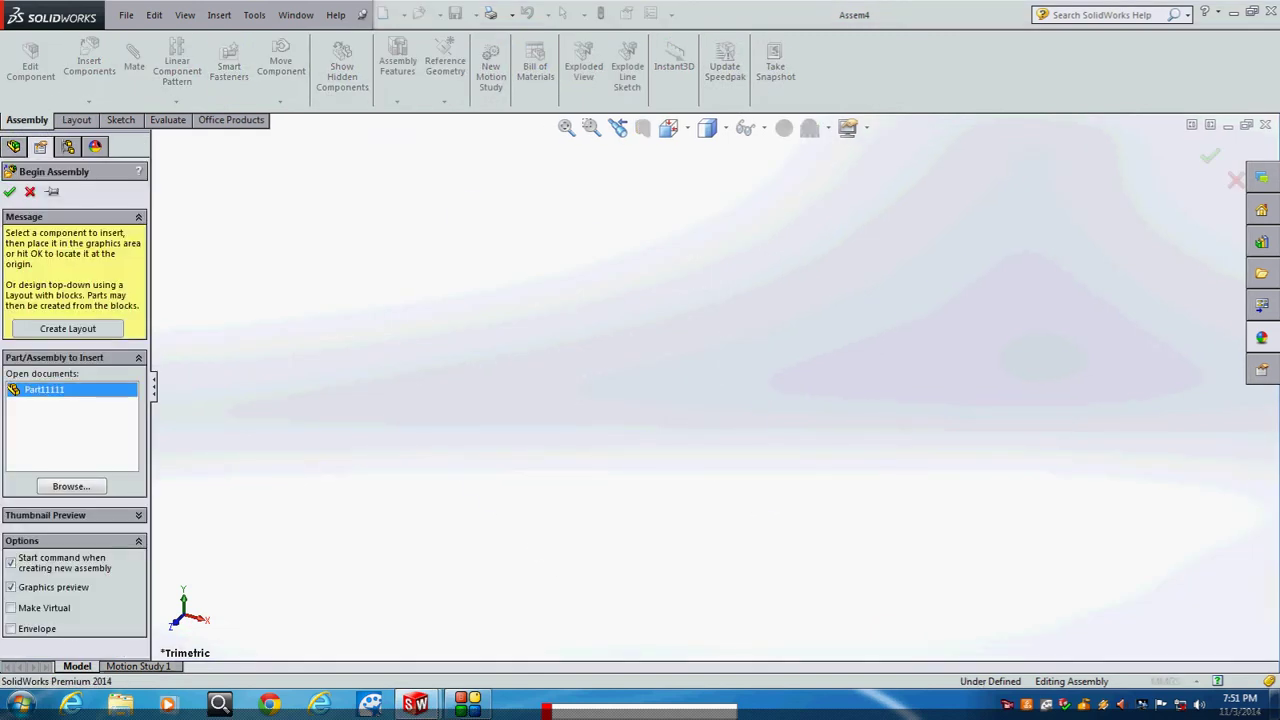
{"action": "key", "text": "Return"}
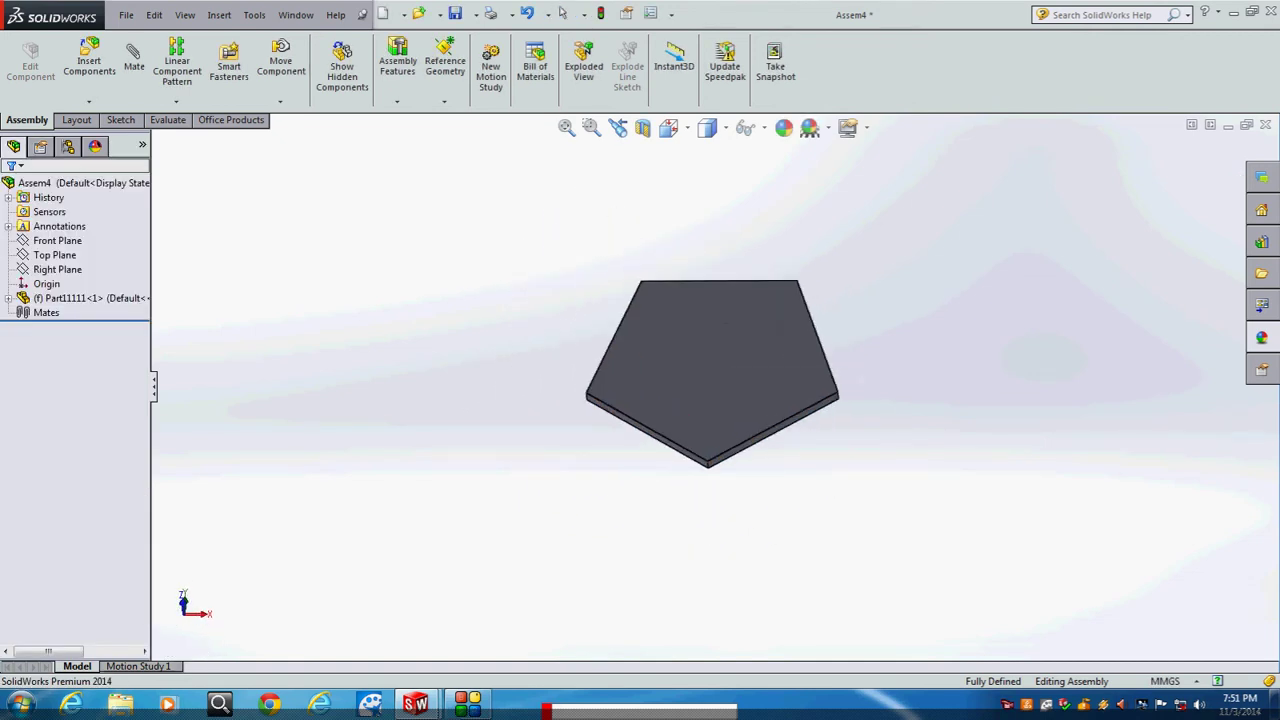
Set the assembly's scene background to Plain White
{"action": "left_click", "coordinate": [810, 127]}
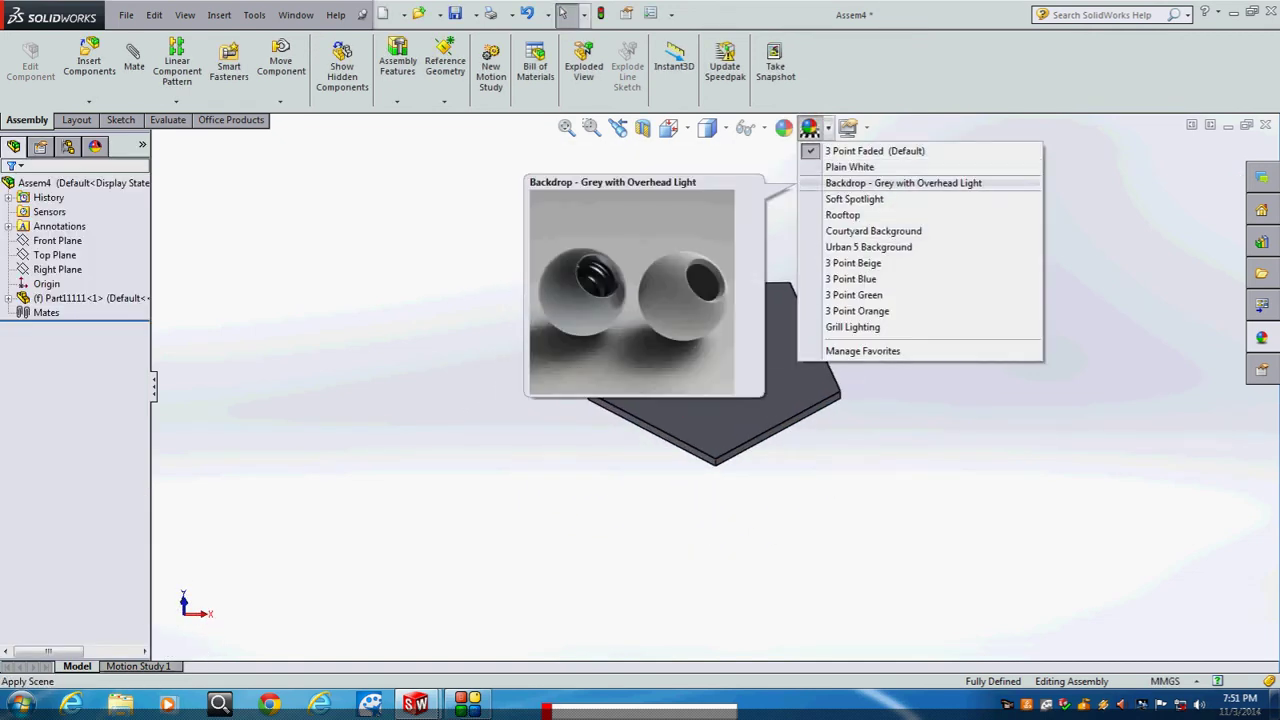
{"action": "left_click", "coordinate": [860, 166]}
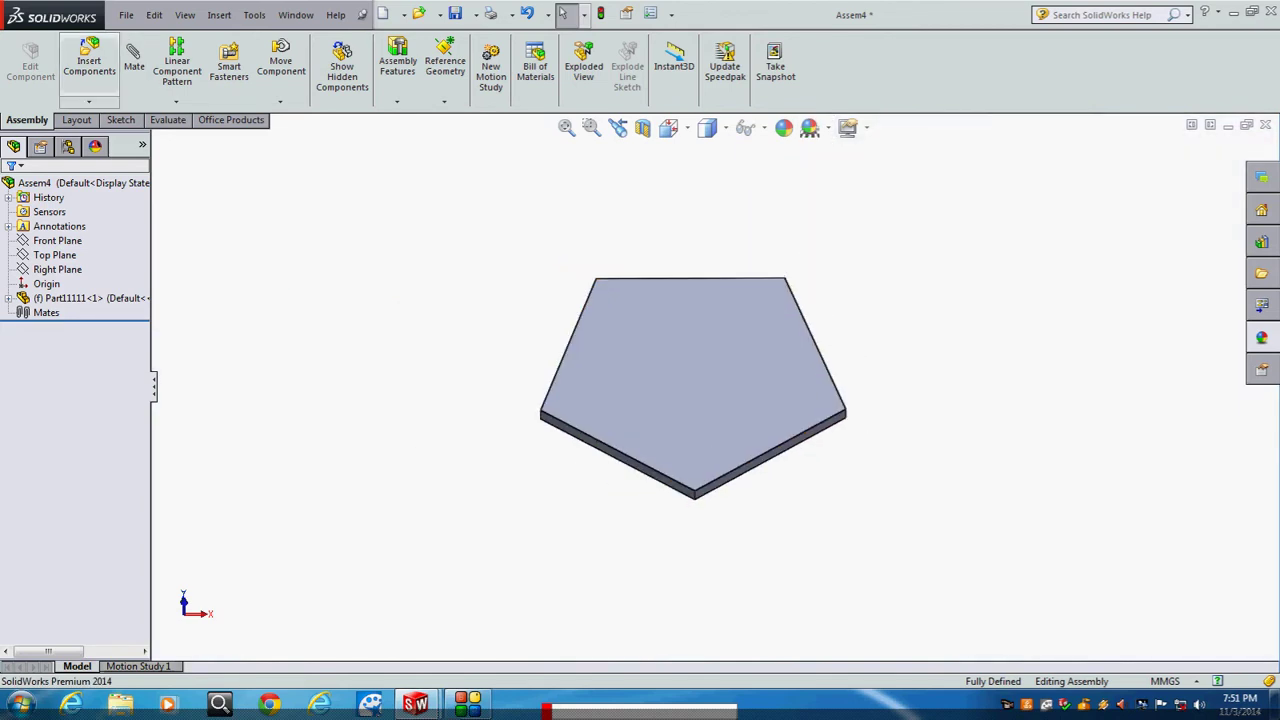
{"action": "left_click", "coordinate": [89, 62]}
Place a second copy of Part11111 beside the first plate
{"action": "left_click", "coordinate": [44, 375]}
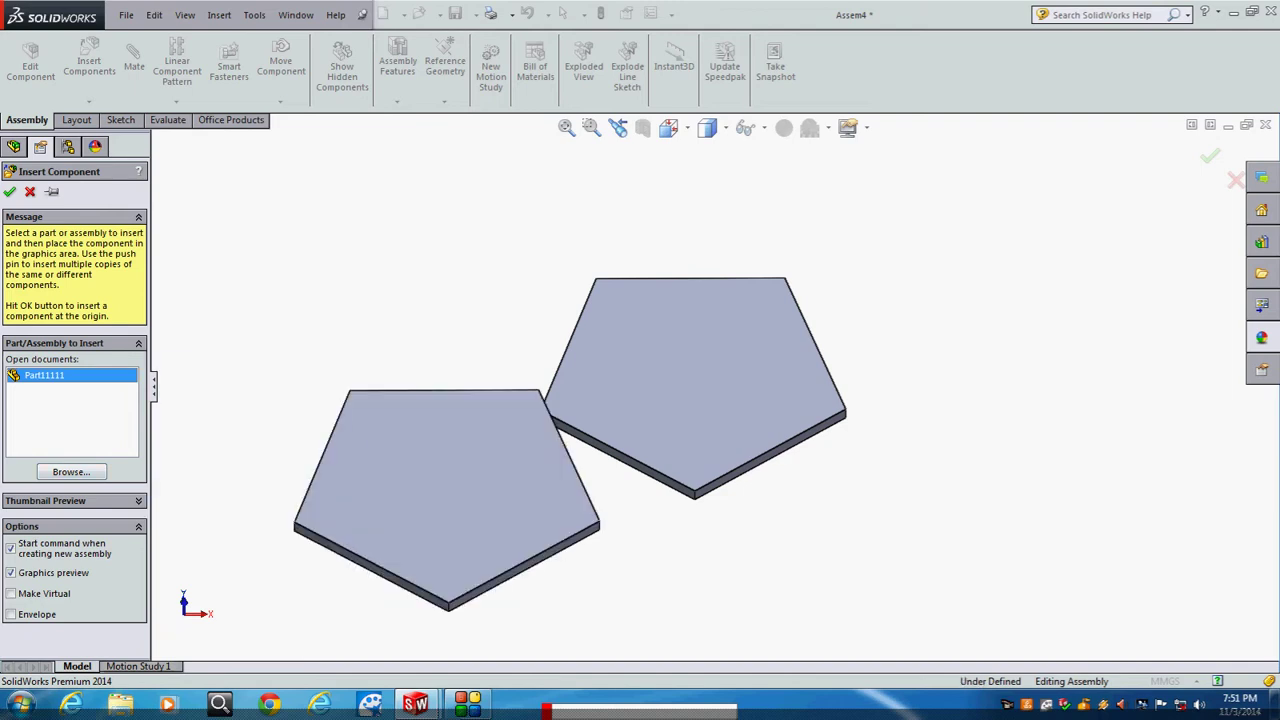
{"action": "left_click", "coordinate": [390, 460]}
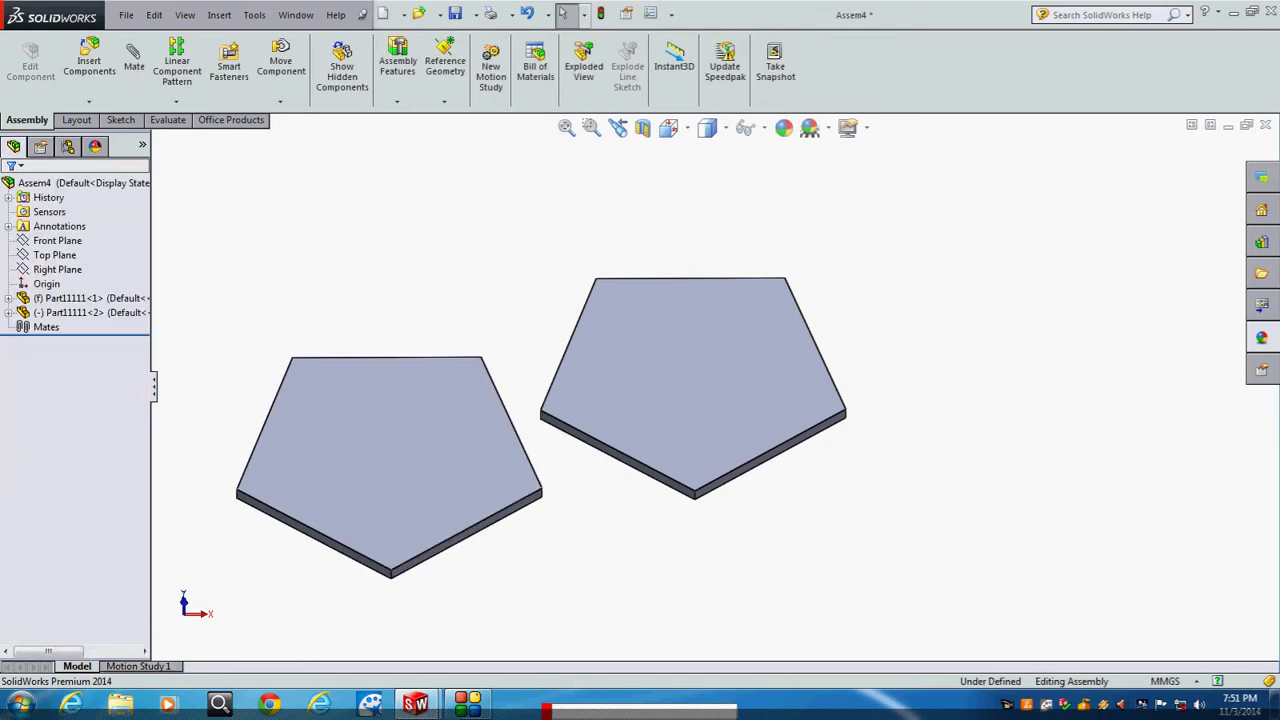
{"action": "mouse_move", "coordinate": [540, 440]}
{"action": "middle_mouse_down"}
{"action": "mouse_move", "coordinate": [540, 380]}
{"action": "mouse_move", "coordinate": [520, 480]}
{"action": "middle_mouse_up"}
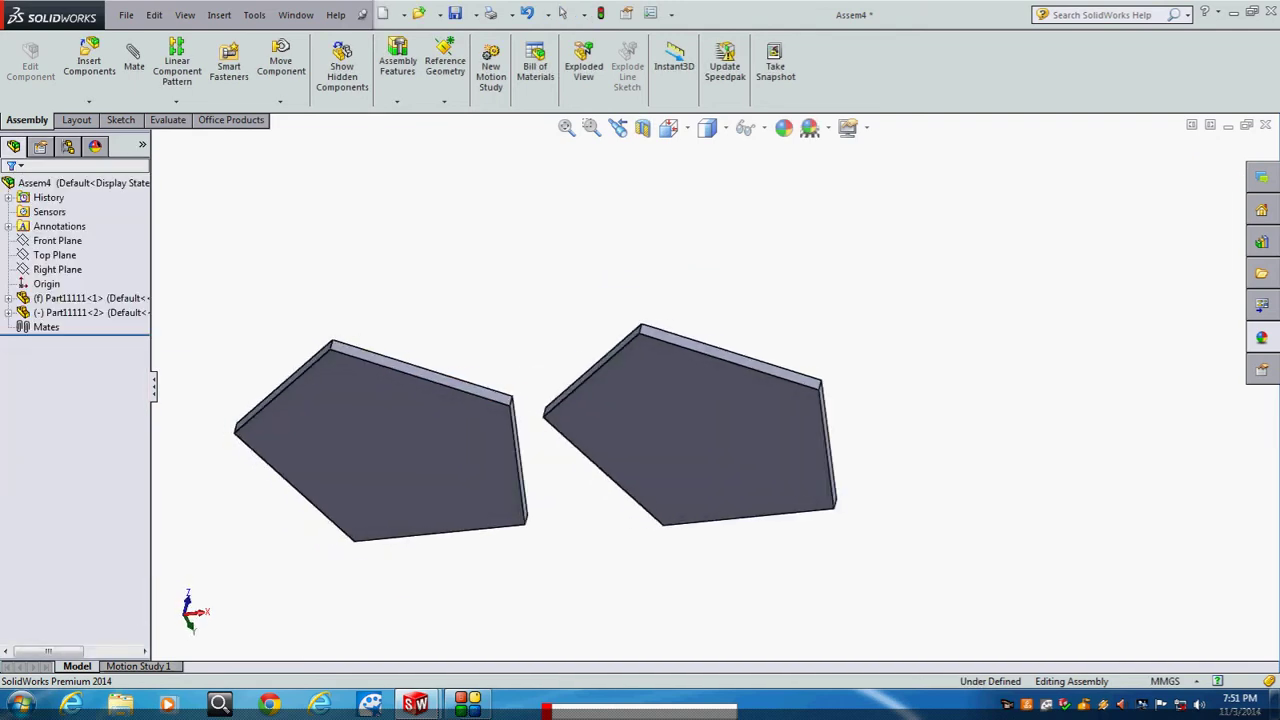
Mate an edge of the left plate coincident with the right plate's upper-left edge
{"action": "left_click", "coordinate": [515, 440]}
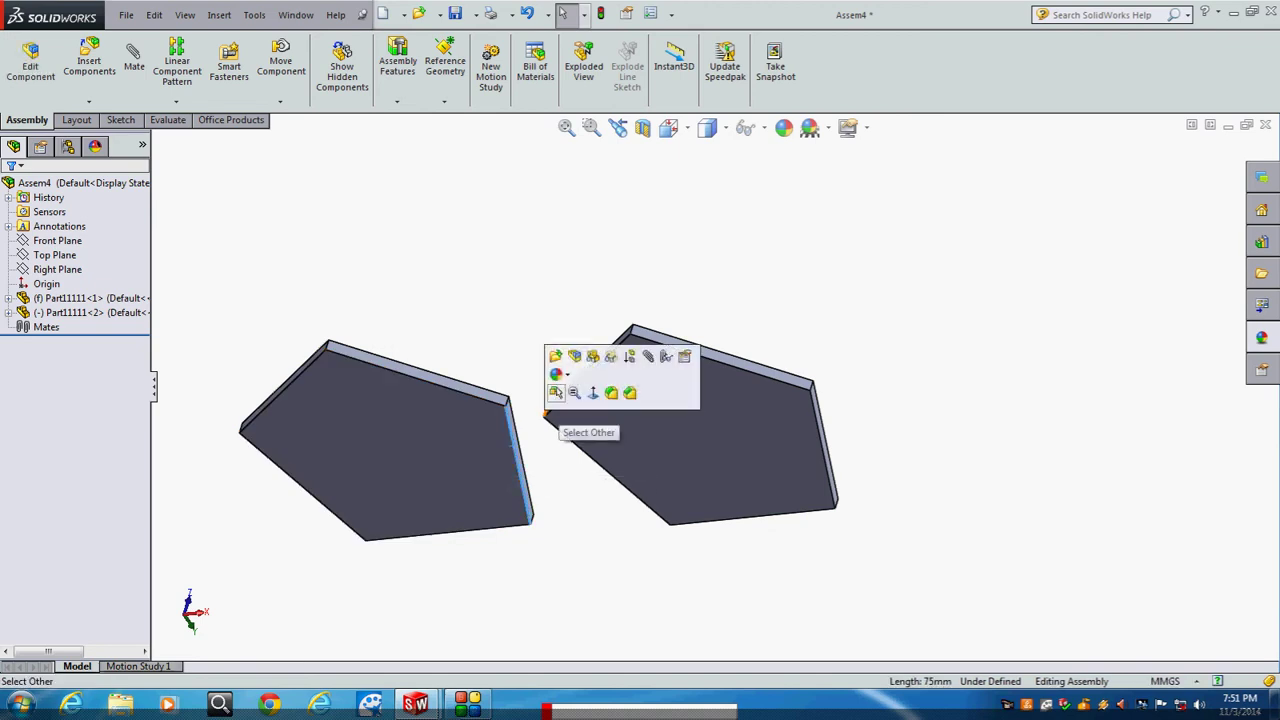
{"action": "scroll", "coordinate": [520, 405], "scroll_direction": "down", "scroll_amount": 2}
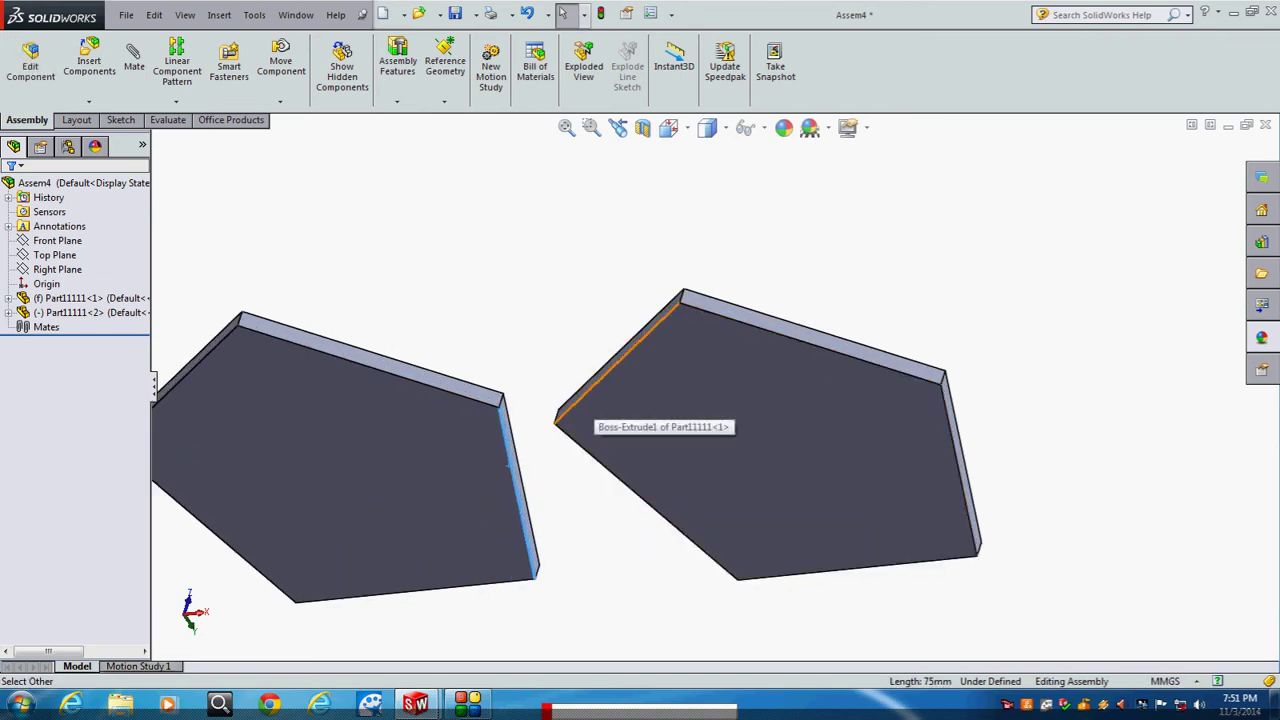
{"action": "left_click", "coordinate": [578, 400]}
{"action": "left_click", "coordinate": [133, 58]}
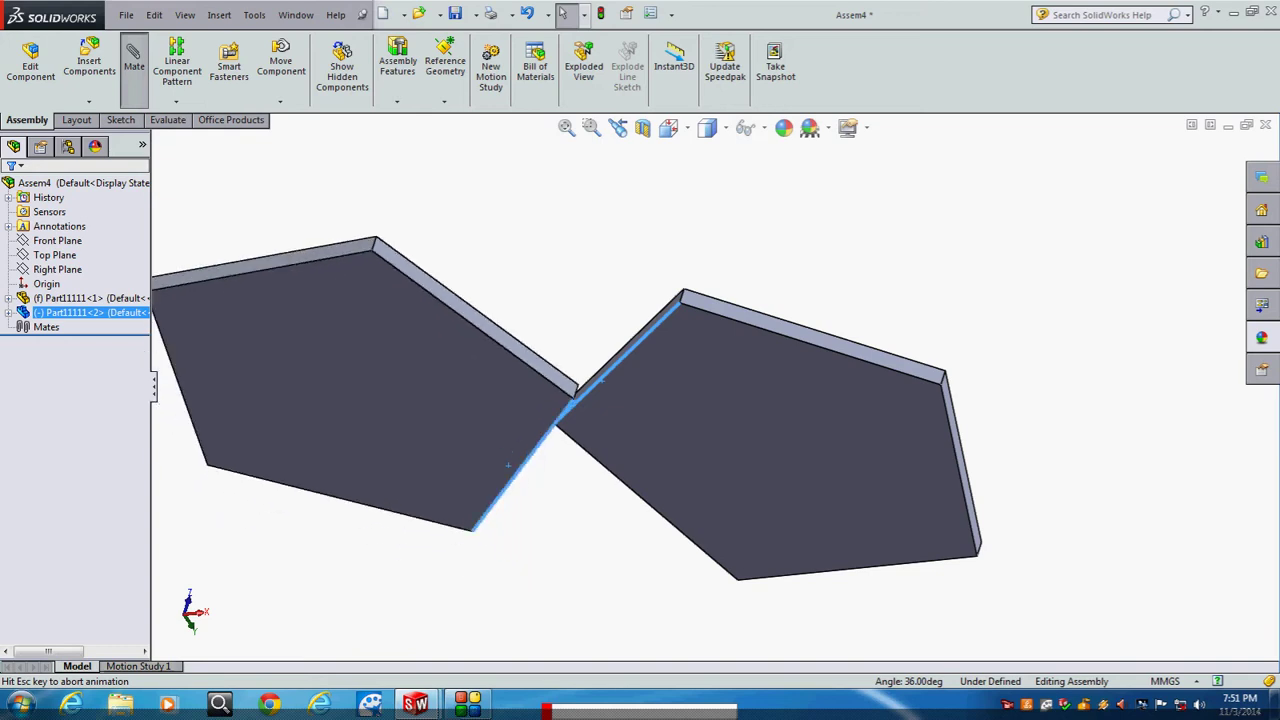
{"action": "middle_click_drag", "start_coordinate": [616, 430], "coordinate": [616, 398]}
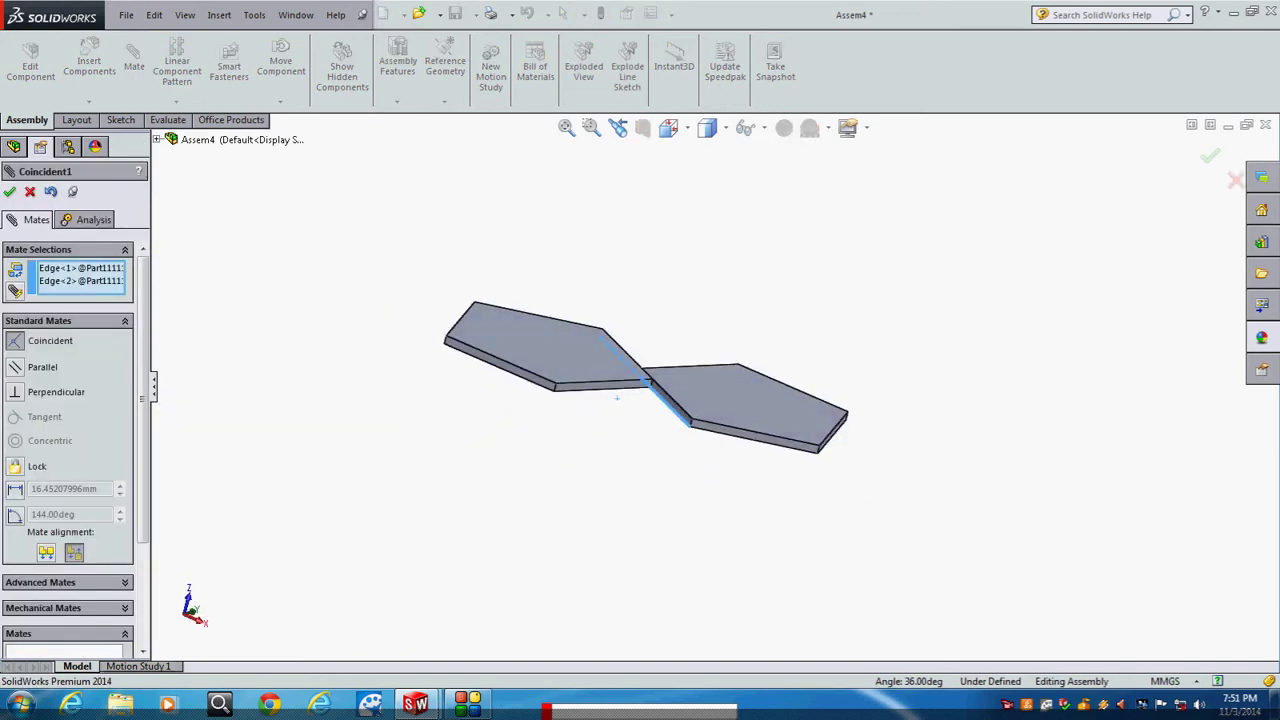
{"action": "key", "text": "Return"}
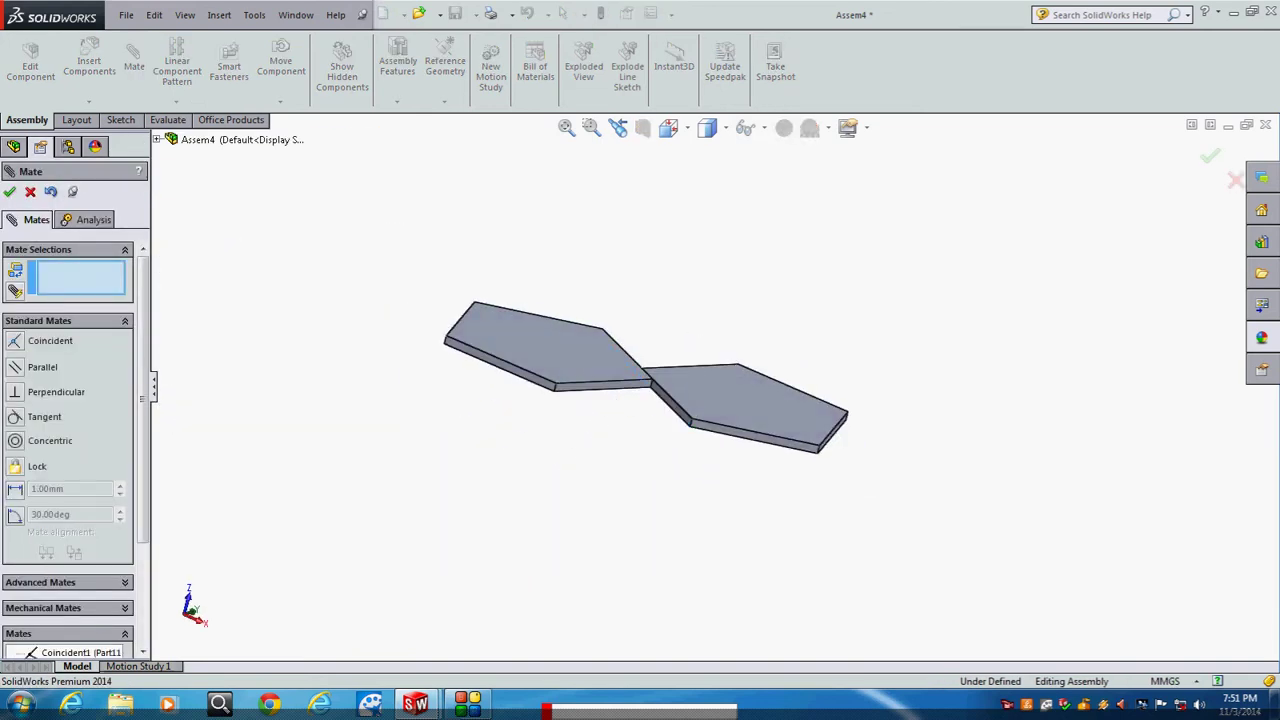
{"action": "left_click", "coordinate": [9, 191]}
{"action": "left_click", "coordinate": [89, 65]}
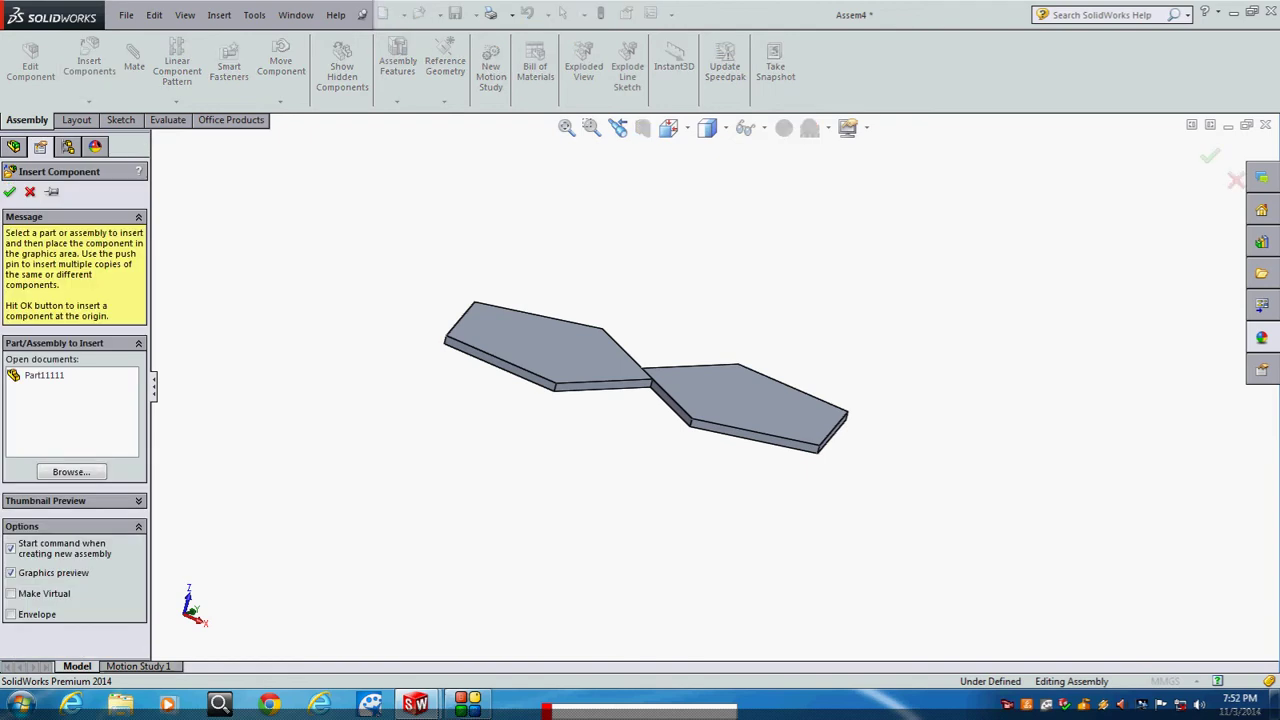
Insert a third Part11111 plate and move it up and left near the others
{"action": "left_click", "coordinate": [44, 375]}
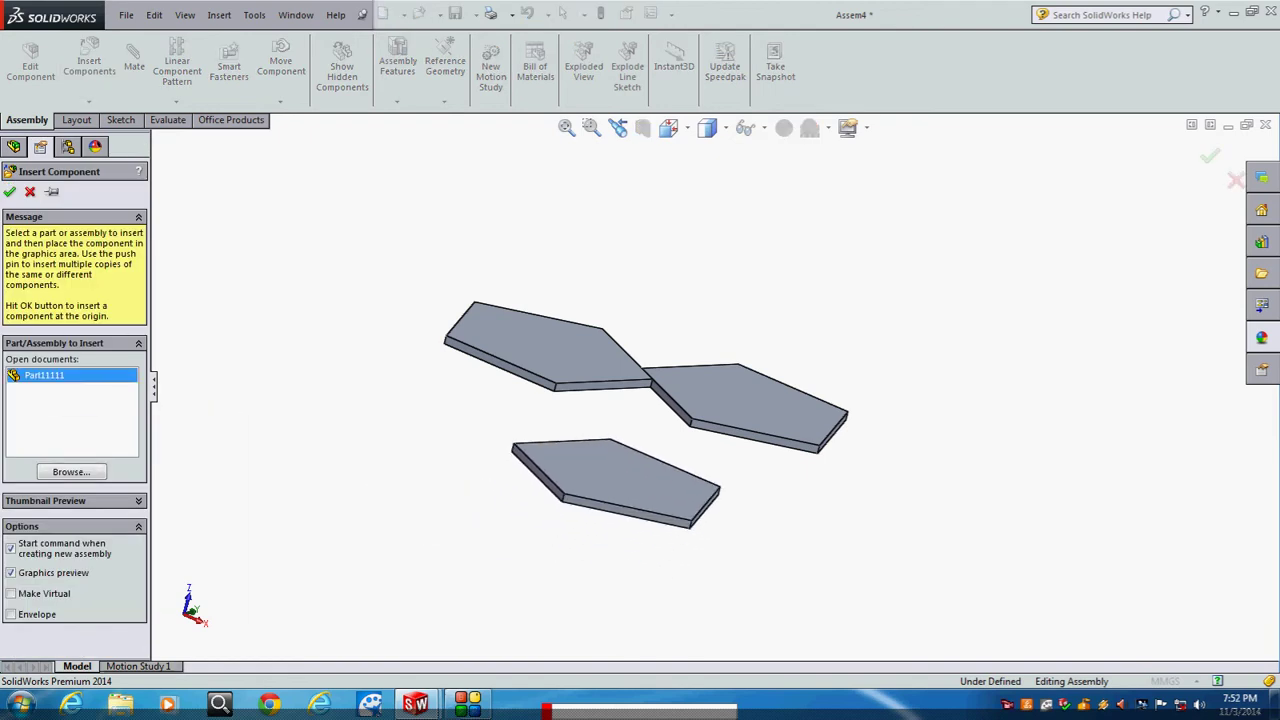
{"action": "left_click", "coordinate": [615, 480]}
{"action": "middle_click_drag", "start_coordinate": [615, 480], "coordinate": [609, 416]}
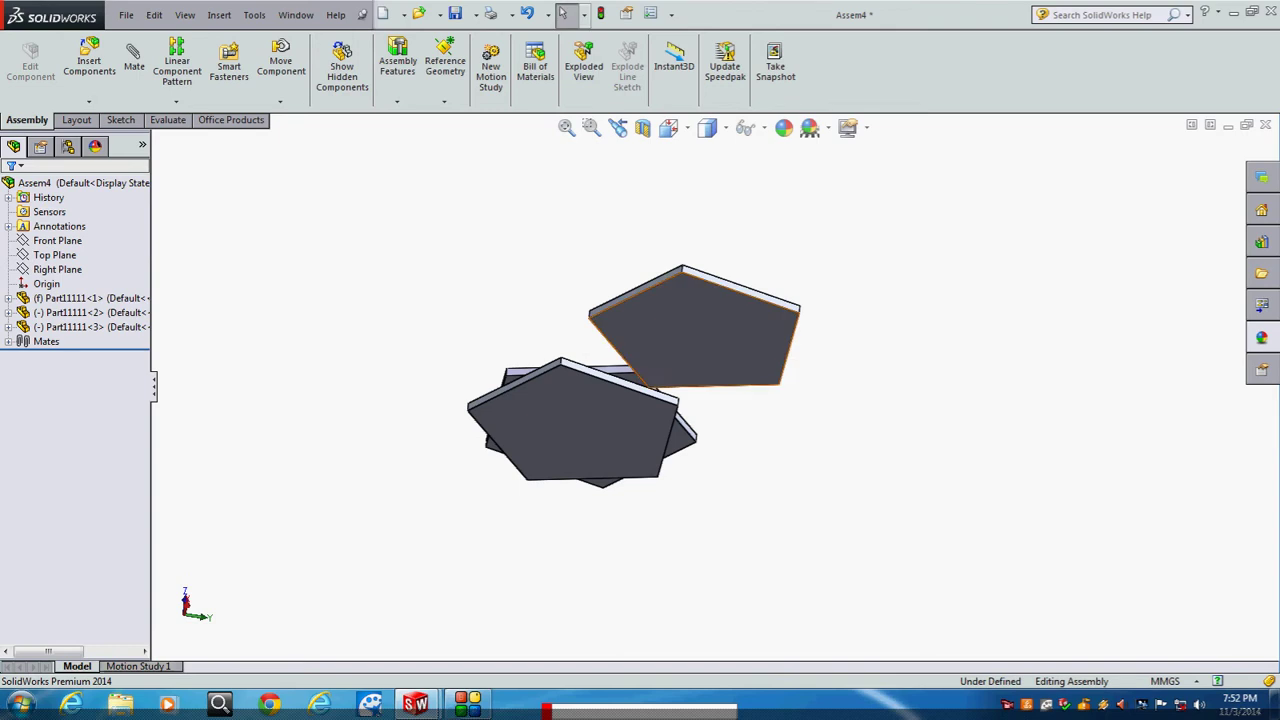
{"action": "left_click", "coordinate": [609, 416]}
{"action": "left_click_drag", "start_coordinate": [609, 416], "coordinate": [531, 263]}
{"action": "left_click", "coordinate": [563, 13]}
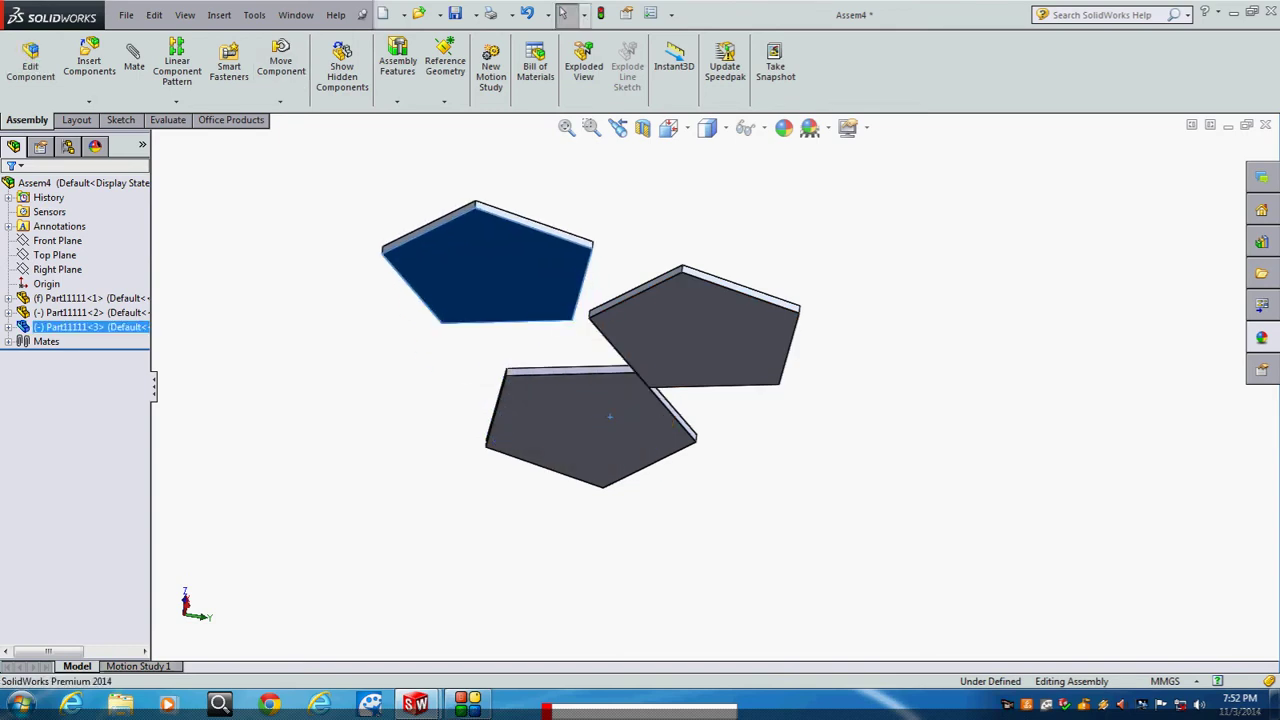
{"action": "scroll", "coordinate": [609, 416], "scroll_direction": "up", "scroll_amount": 3}
{"action": "middle_click_drag", "start_coordinate": [609, 416], "coordinate": [604, 308]}
Mate the third plate's edge coincident with the matching edge of the second plate
{"action": "left_click", "coordinate": [604, 312]}
{"action": "left_click", "coordinate": [655, 337], "text": "ctrl"}
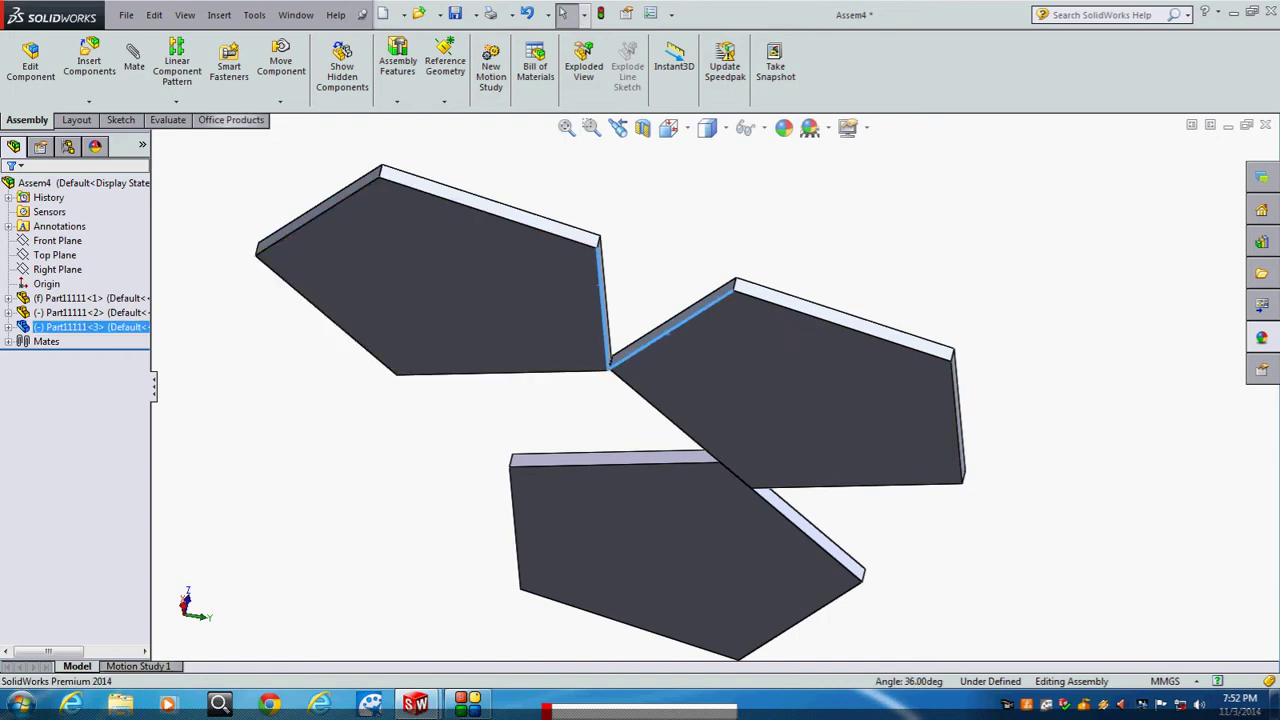
{"action": "left_click", "coordinate": [133, 60]}
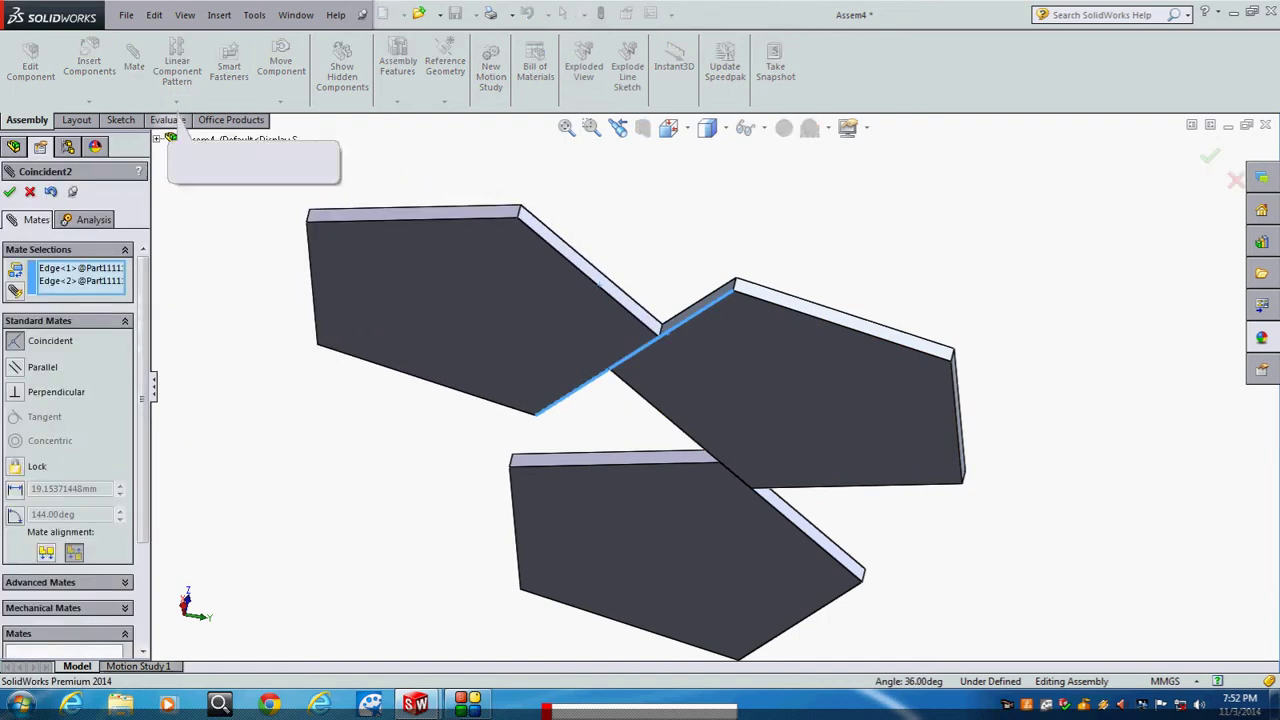
{"action": "left_click", "coordinate": [9, 191]}
Drag the lower and left plates into place beside the top plate, then close the mate tool
{"action": "mouse_move", "coordinate": [560, 390]}
{"action": "middle_mouse_down"}
{"action": "mouse_move", "coordinate": [421, 377]}
{"action": "mouse_move", "coordinate": [611, 364]}
{"action": "middle_mouse_up"}
{"action": "left_click", "coordinate": [611, 364]}
{"action": "left_click_drag", "start_coordinate": [611, 364], "coordinate": [673, 339]}
{"action": "left_click_drag", "start_coordinate": [307, 254], "coordinate": [387, 298]}
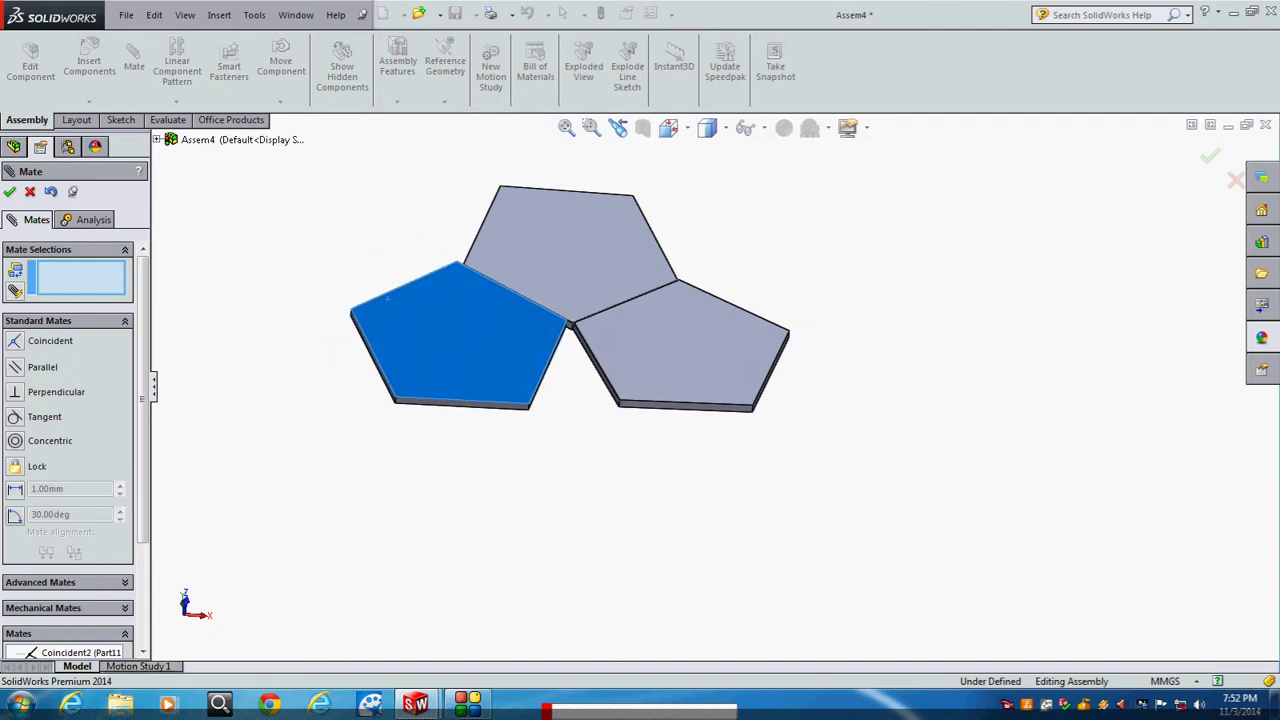
{"action": "key", "text": "Down"}
{"action": "key", "text": "Down"}
{"action": "key", "text": "Up"}
{"action": "key", "text": "Up"}
{"action": "key", "text": "Up"}
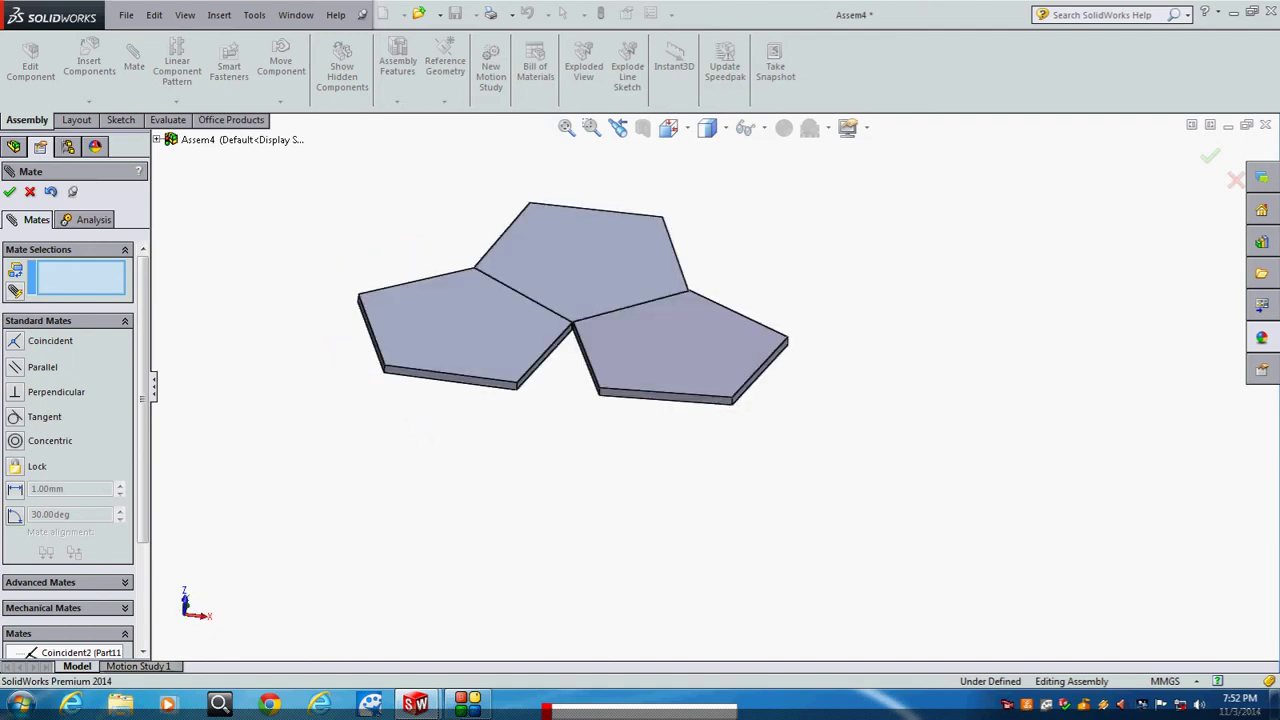
{"action": "left_click", "coordinate": [30, 191]}
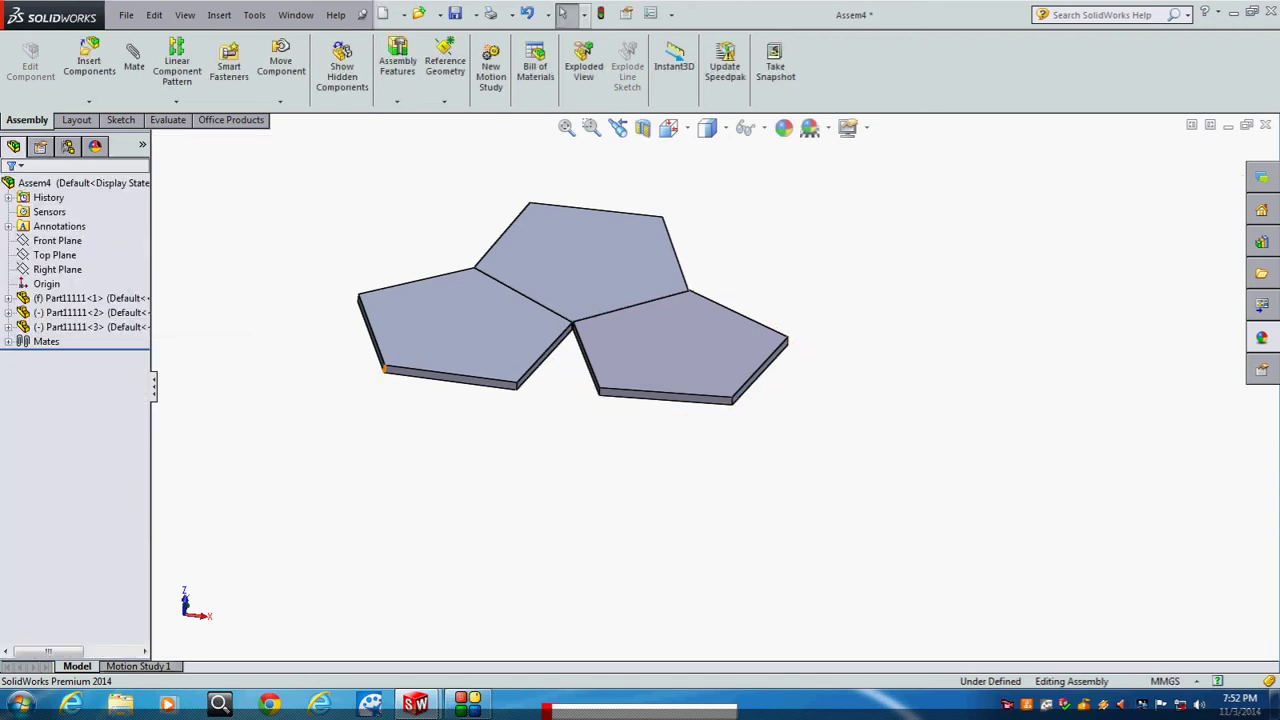
Fold the left and right plates upward into a V, then pick the left plate's face for a mate
{"action": "left_click_drag", "start_coordinate": [384, 370], "coordinate": [405, 312]}
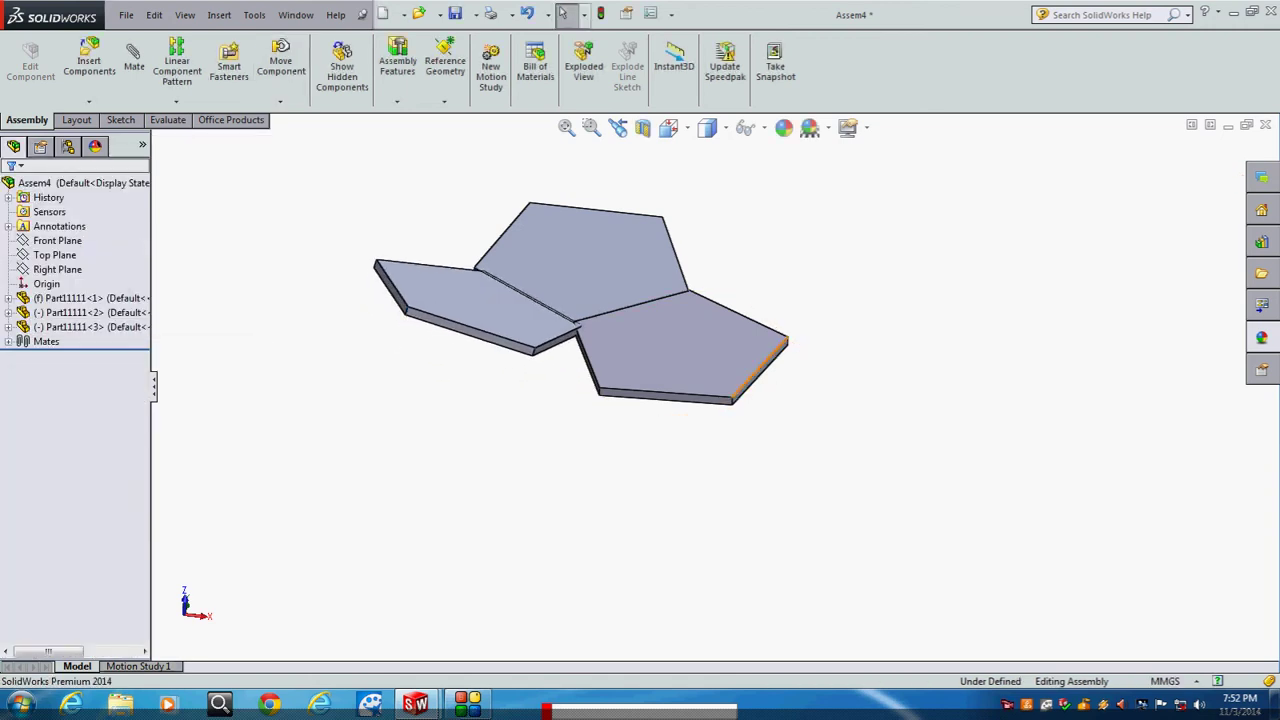
{"action": "left_click_drag", "start_coordinate": [760, 372], "coordinate": [765, 300]}
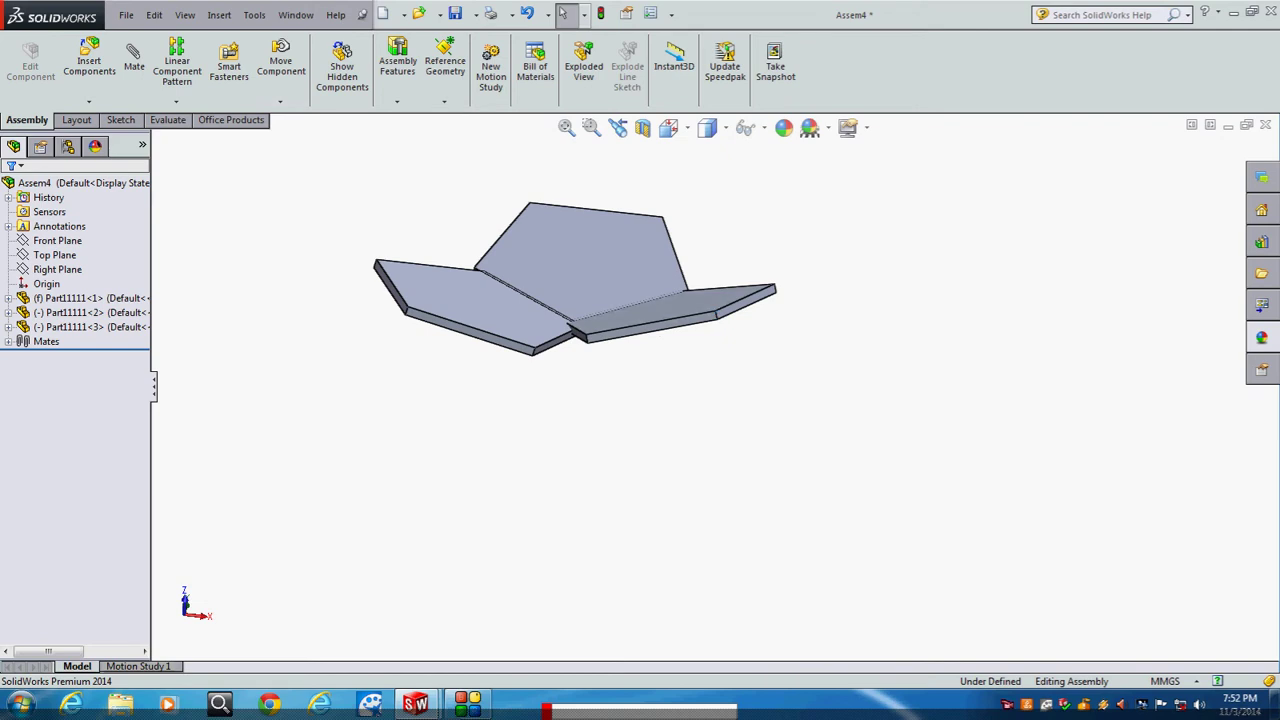
{"action": "left_click", "coordinate": [133, 58]}
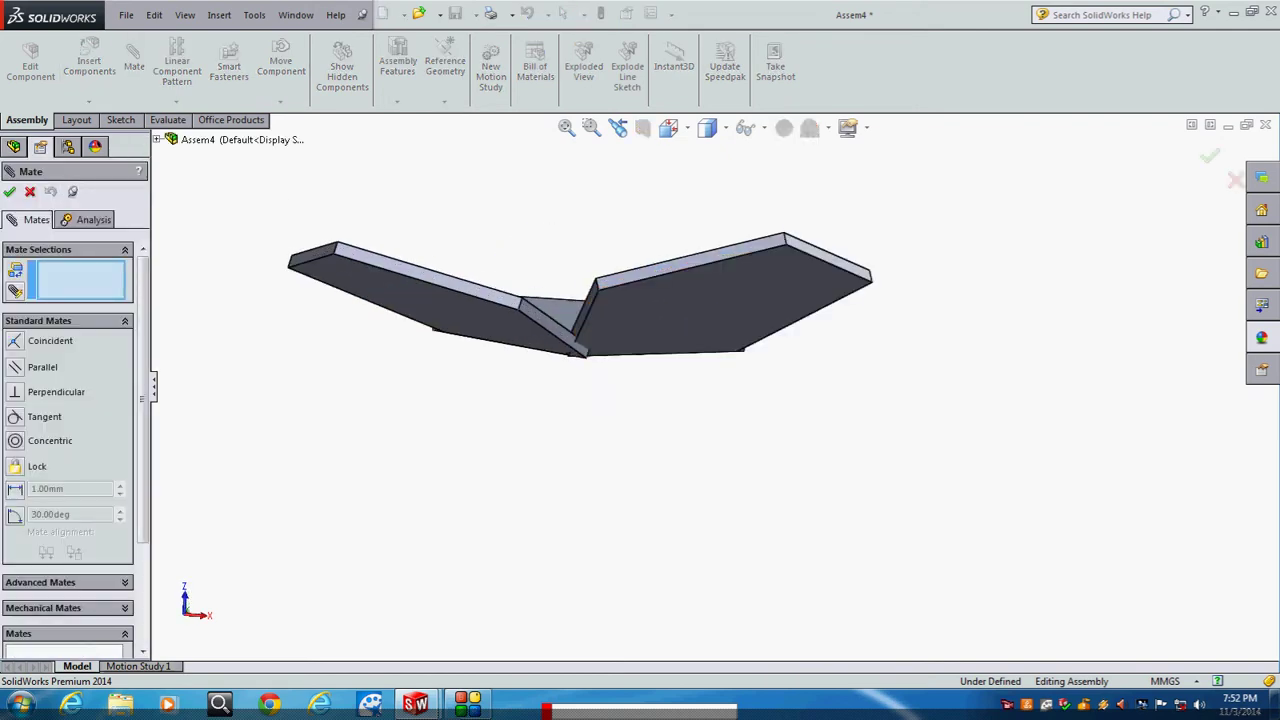
{"action": "left_click", "coordinate": [540, 339]}
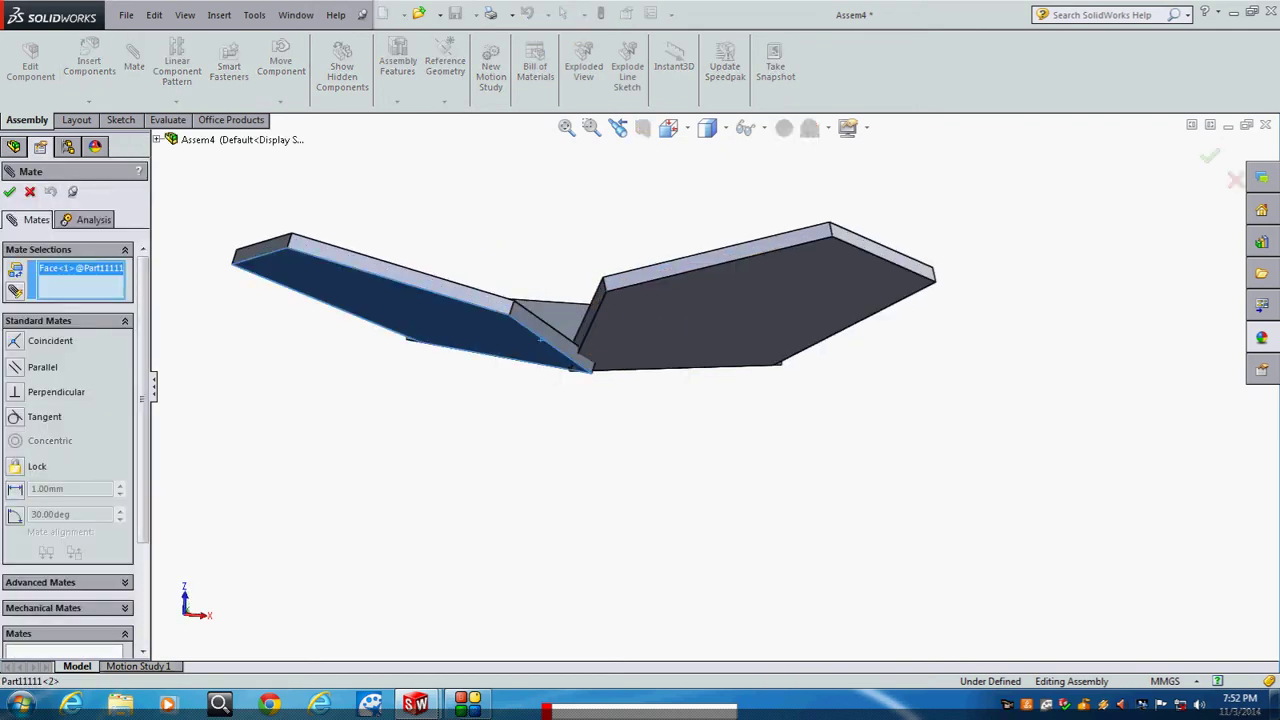
Add Coincident3 between the left plate's lower edge and the right plate's facing edge
{"action": "left_click", "coordinate": [540, 339]}
{"action": "left_click", "coordinate": [548, 341]}
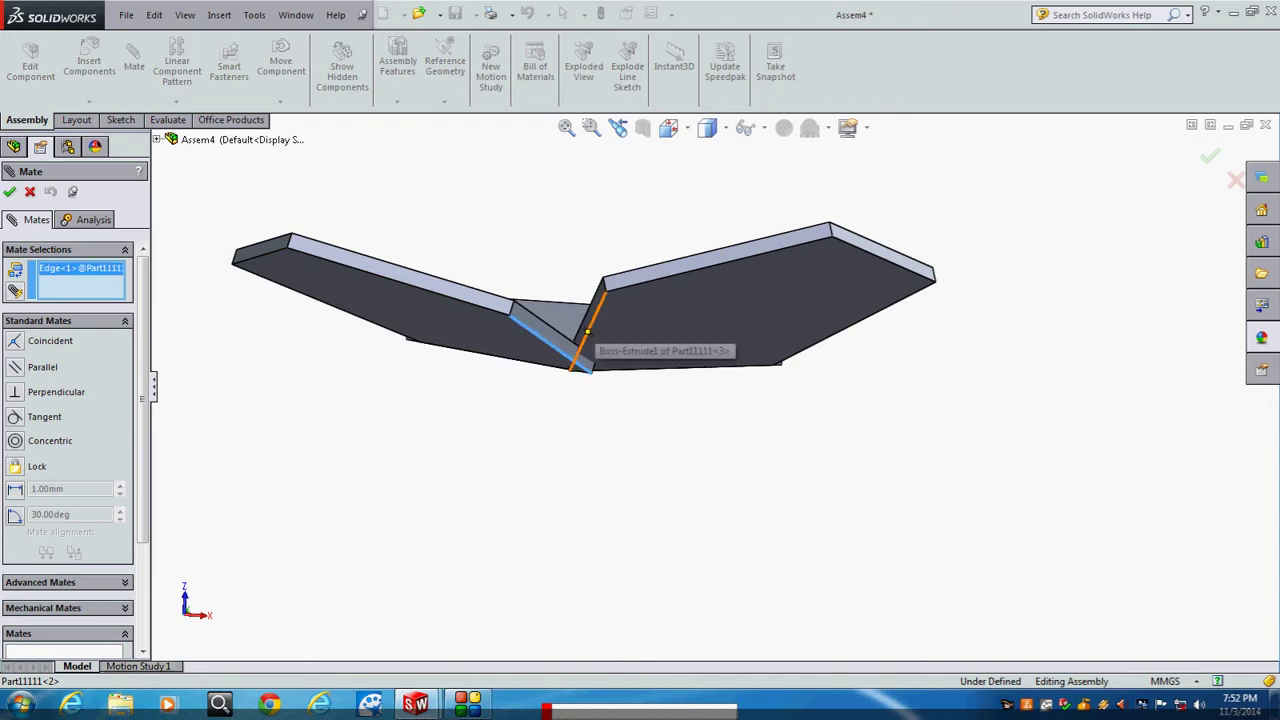
{"action": "left_click", "coordinate": [588, 331]}
{"action": "scroll", "coordinate": [588, 340], "scroll_direction": "up", "scroll_amount": 3}
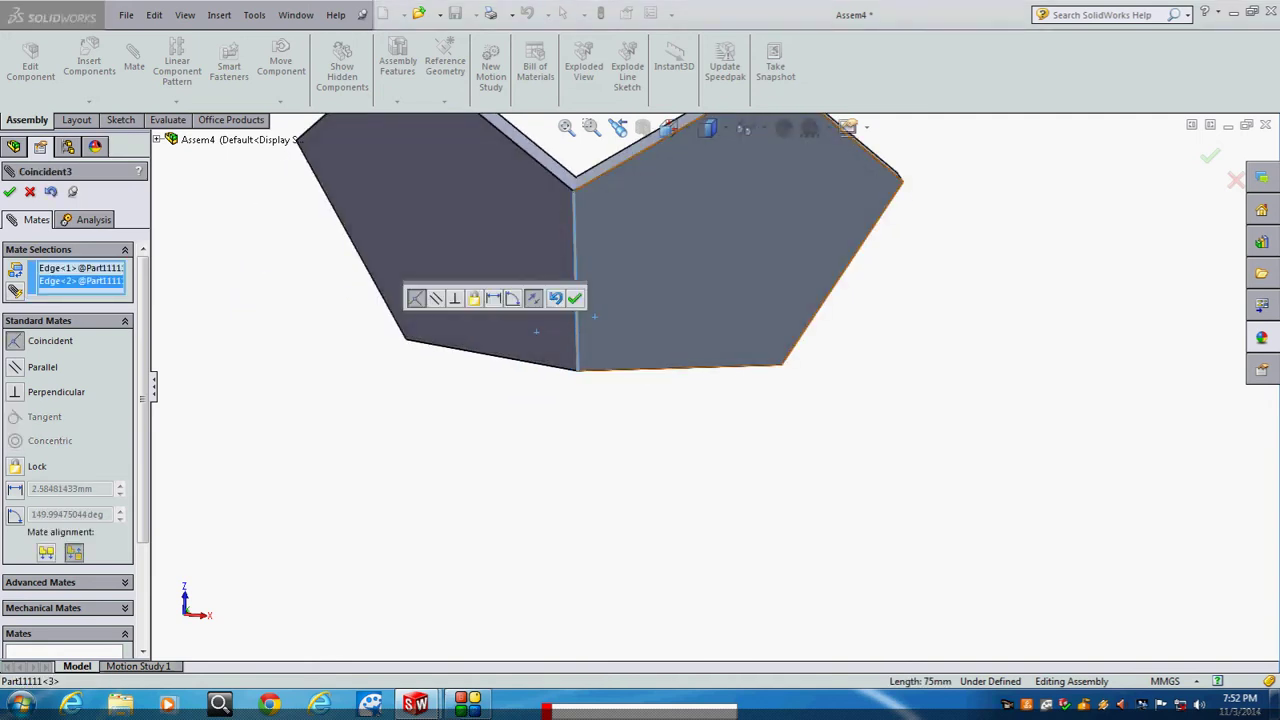
{"action": "left_click", "coordinate": [574, 298]}
{"action": "key", "text": "f"}
{"action": "mouse_move", "coordinate": [640, 330]}
{"action": "middle_mouse_down"}
{"action": "mouse_move", "coordinate": [700, 320]}
{"action": "mouse_move", "coordinate": [640, 330]}
{"action": "middle_mouse_up"}
{"action": "scroll", "coordinate": [630, 360], "scroll_direction": "up", "scroll_amount": 2}
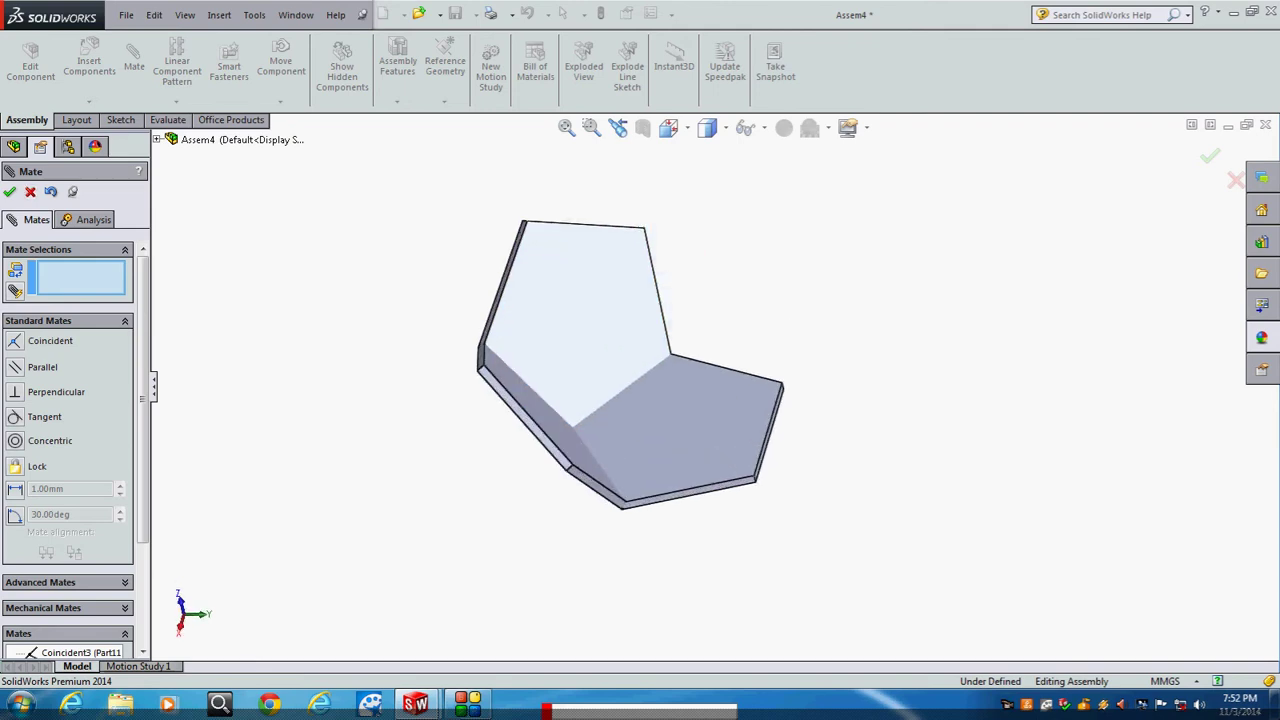
{"action": "key", "text": "Escape"}
Open Part11111 in its own window and select its Top and Right planes
{"action": "right_click", "coordinate": [703, 425]}
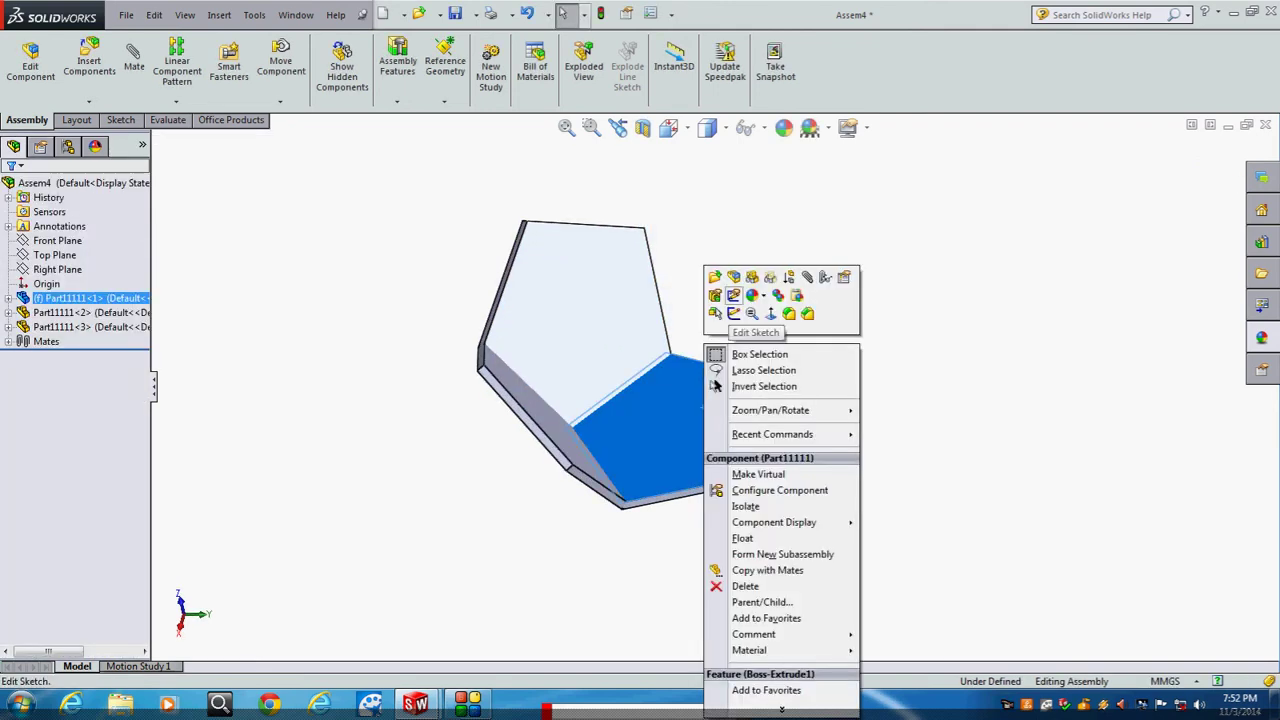
{"action": "left_click", "coordinate": [734, 277]}
{"action": "left_click", "coordinate": [84, 269], "text": "ctrl"}
{"action": "left_click", "coordinate": [87, 284], "text": "ctrl"}
{"action": "left_click", "coordinate": [92, 312], "text": "ctrl"}
Create Axis1 at the Top/Right plane intersection, save the part, and return to Assem4
{"action": "left_click", "coordinate": [664, 101]}
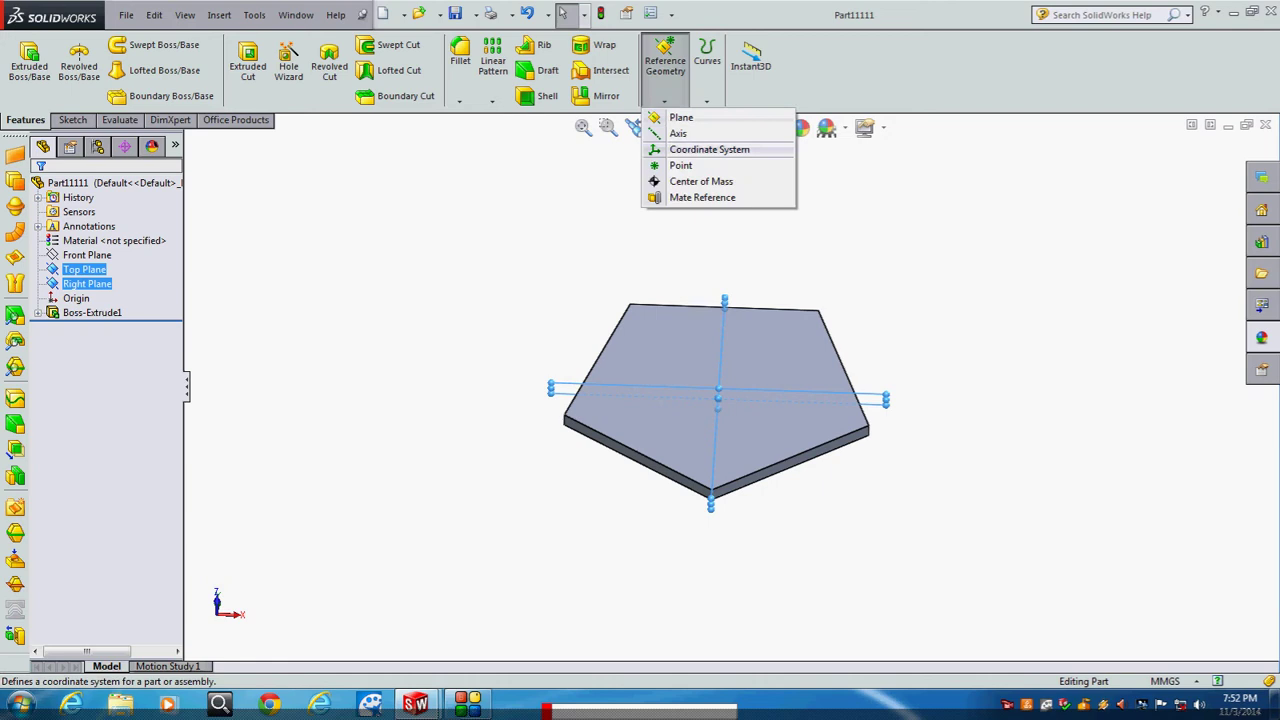
{"action": "left_click", "coordinate": [678, 133]}
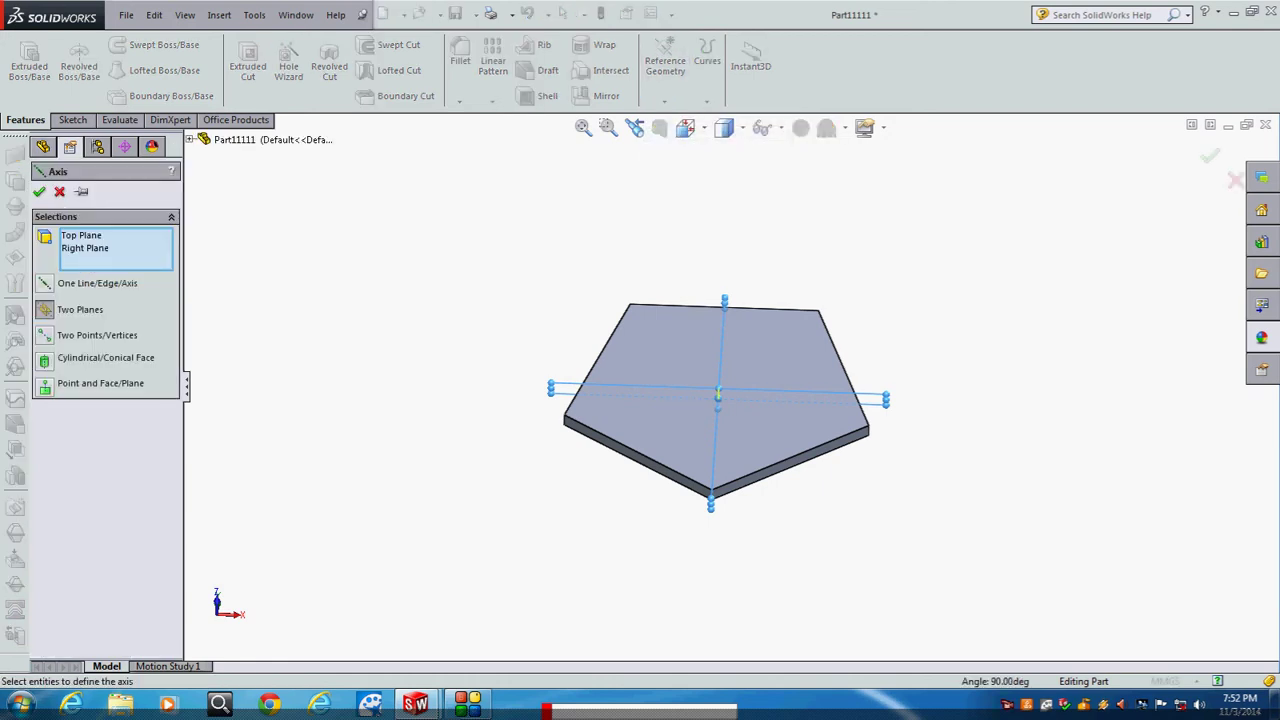
{"action": "key", "text": "Left"}
{"action": "left_click", "coordinate": [1210, 155]}
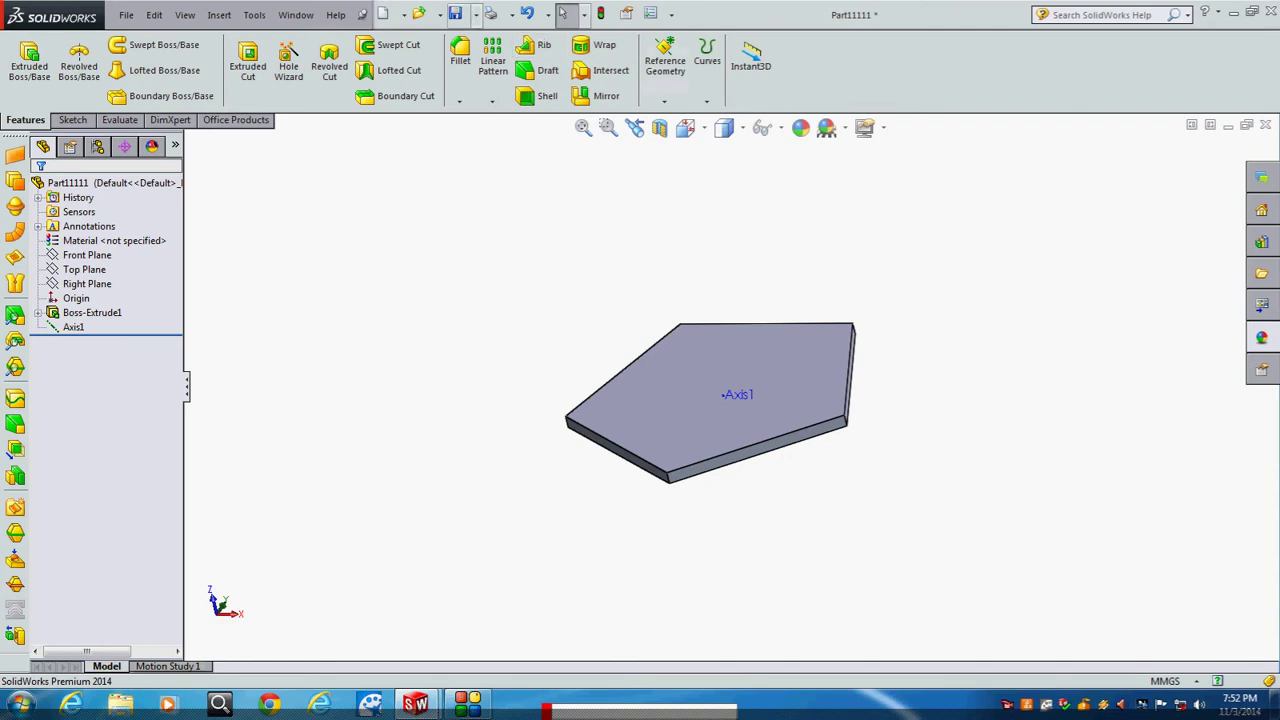
{"action": "left_click", "coordinate": [455, 14]}
{"action": "key", "text": "ctrl+Tab"}
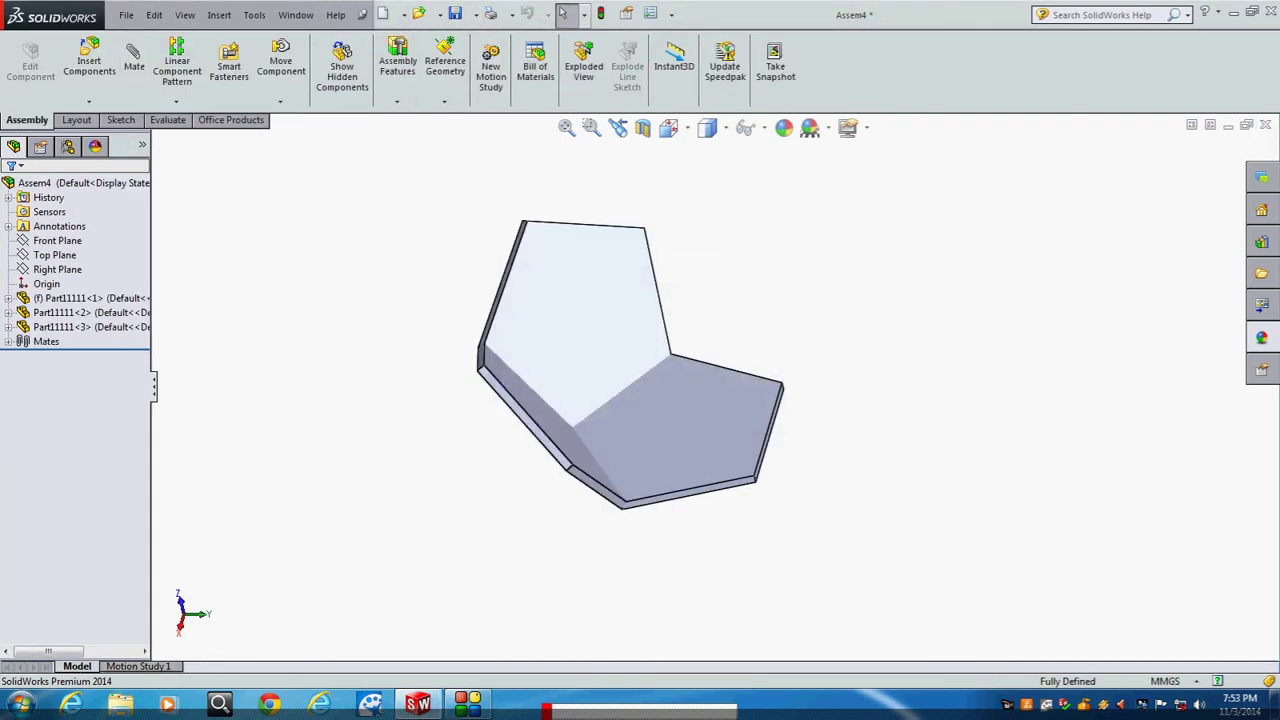
Show the parts' axes in the assembly and fit the model to the window
{"action": "left_click", "coordinate": [185, 14]}
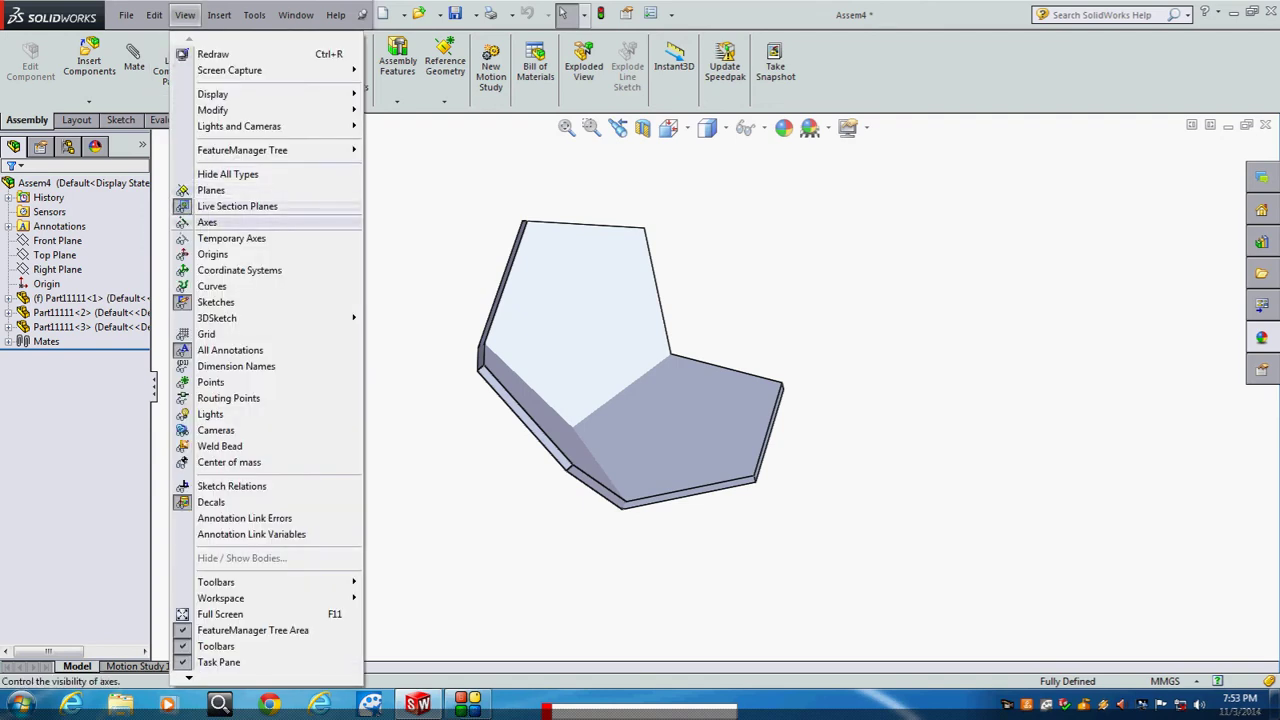
{"action": "left_click", "coordinate": [207, 222]}
{"action": "key", "text": "f"}
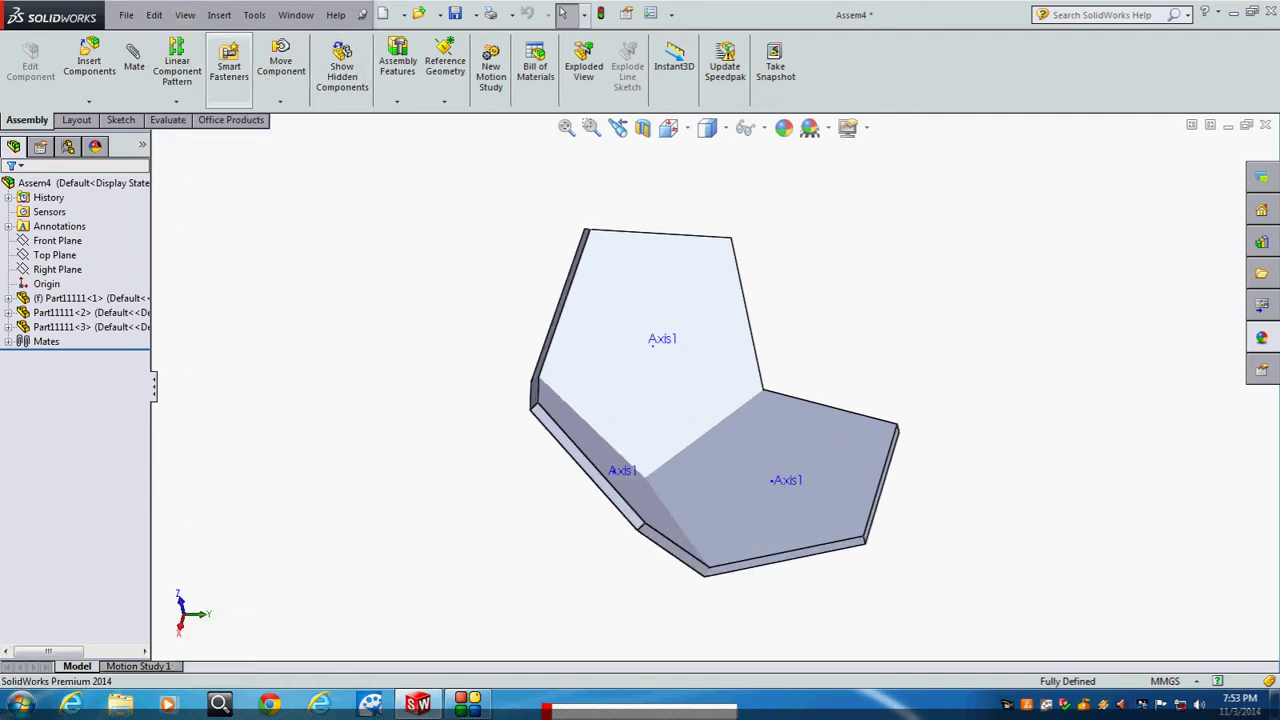
Circularly pattern the upper plate around the lower plate's Axis1: 5 instances at 72°, skipping one
{"action": "left_click", "coordinate": [176, 101]}
{"action": "left_click", "coordinate": [237, 133]}
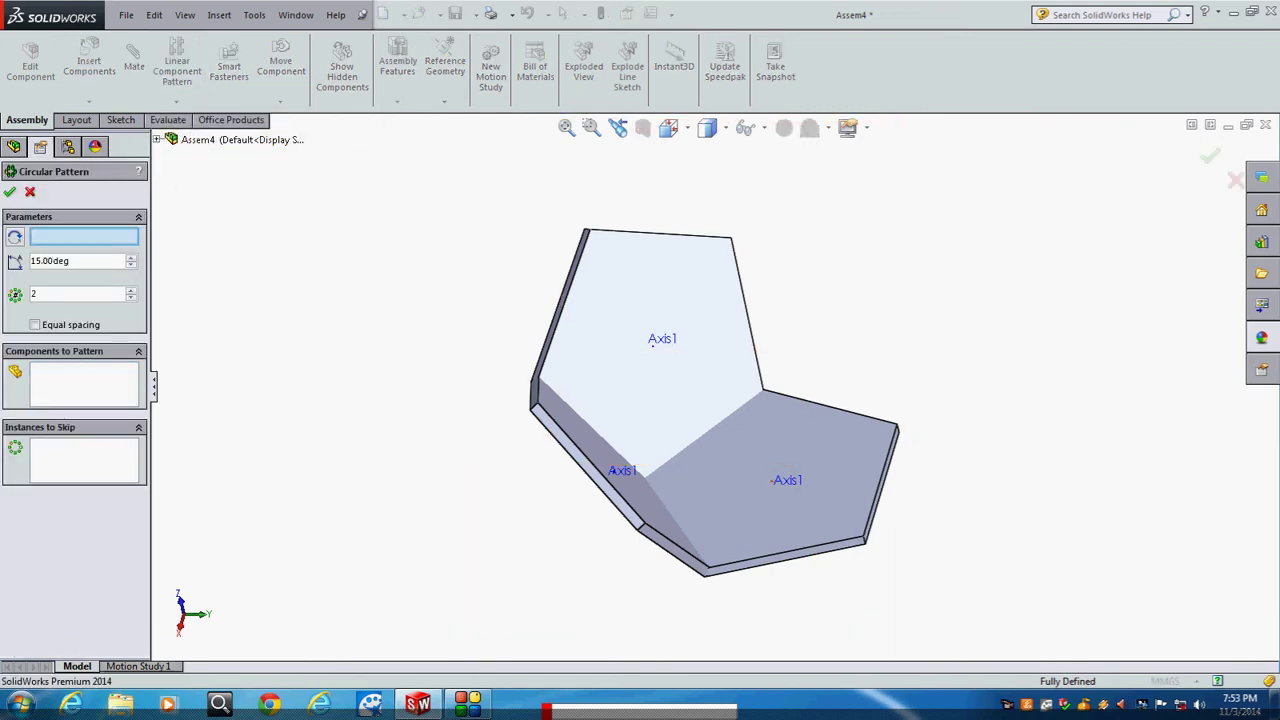
{"action": "left_click", "coordinate": [771, 481]}
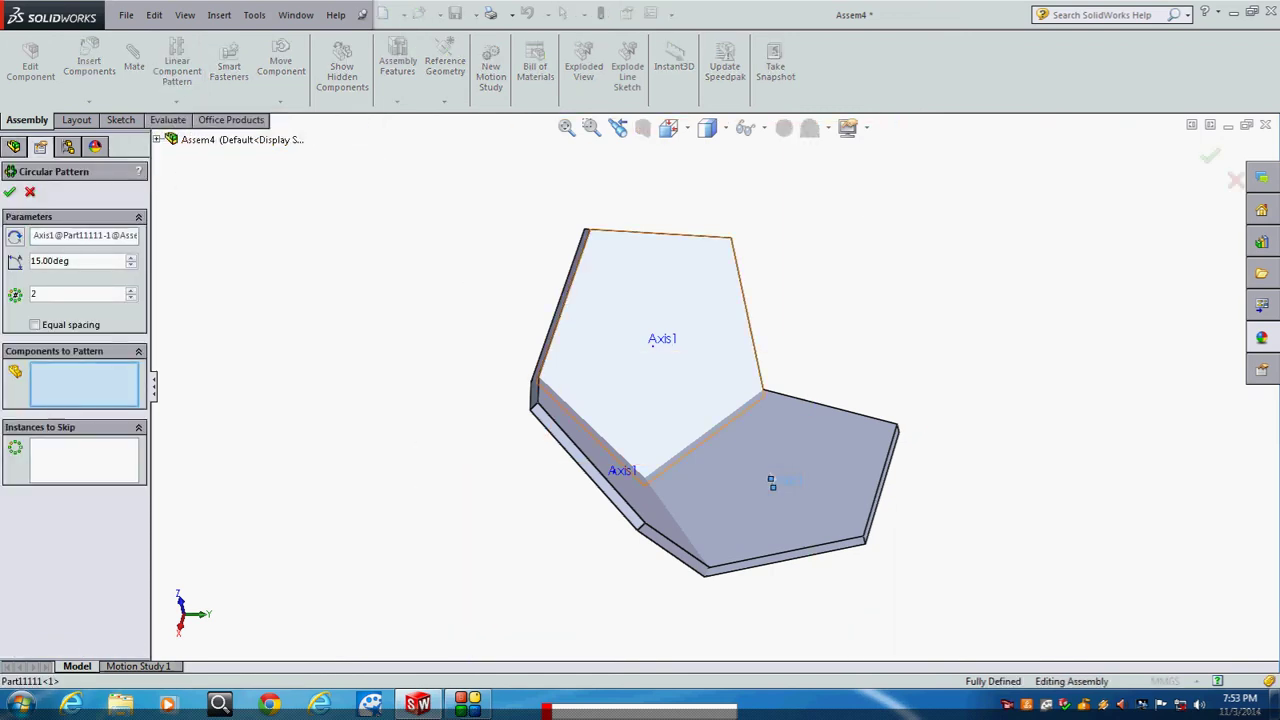
{"action": "left_click", "coordinate": [660, 300]}
{"action": "middle_click_drag", "start_coordinate": [771, 481], "coordinate": [785, 476]}
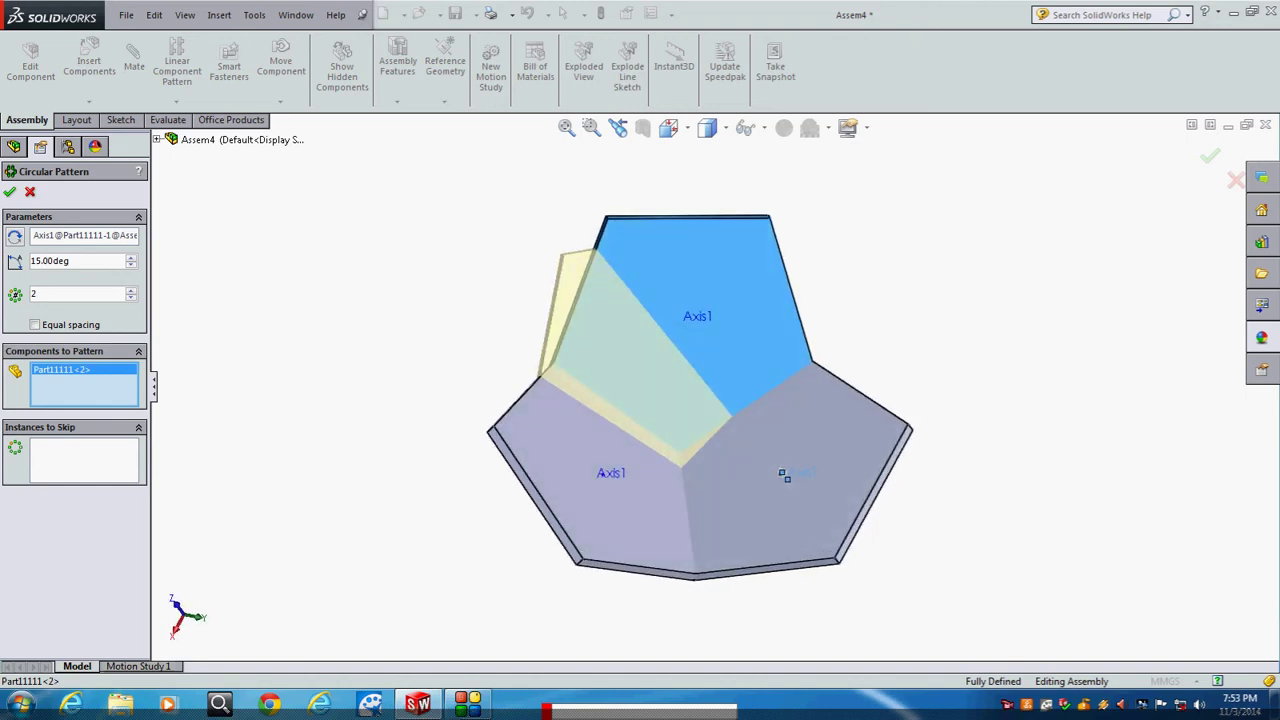
{"action": "type", "text": "5"}
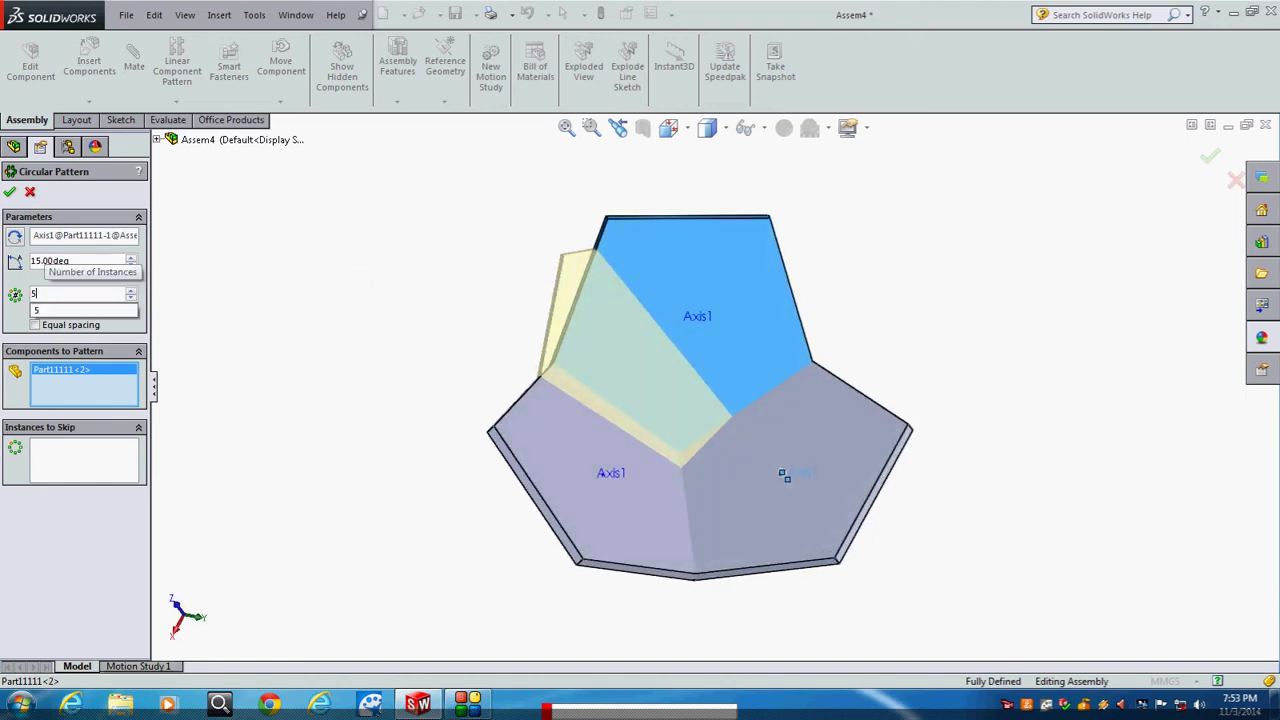
{"action": "key", "text": "Return"}
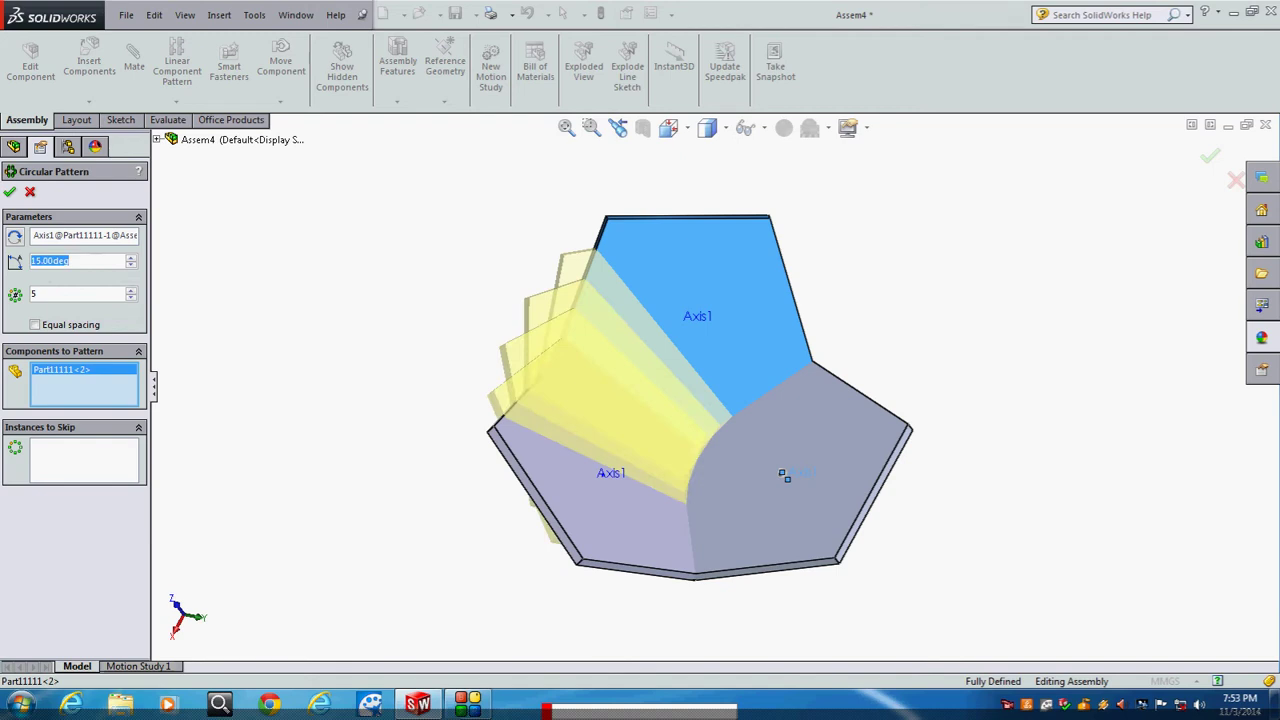
{"action": "type", "text": "360"}
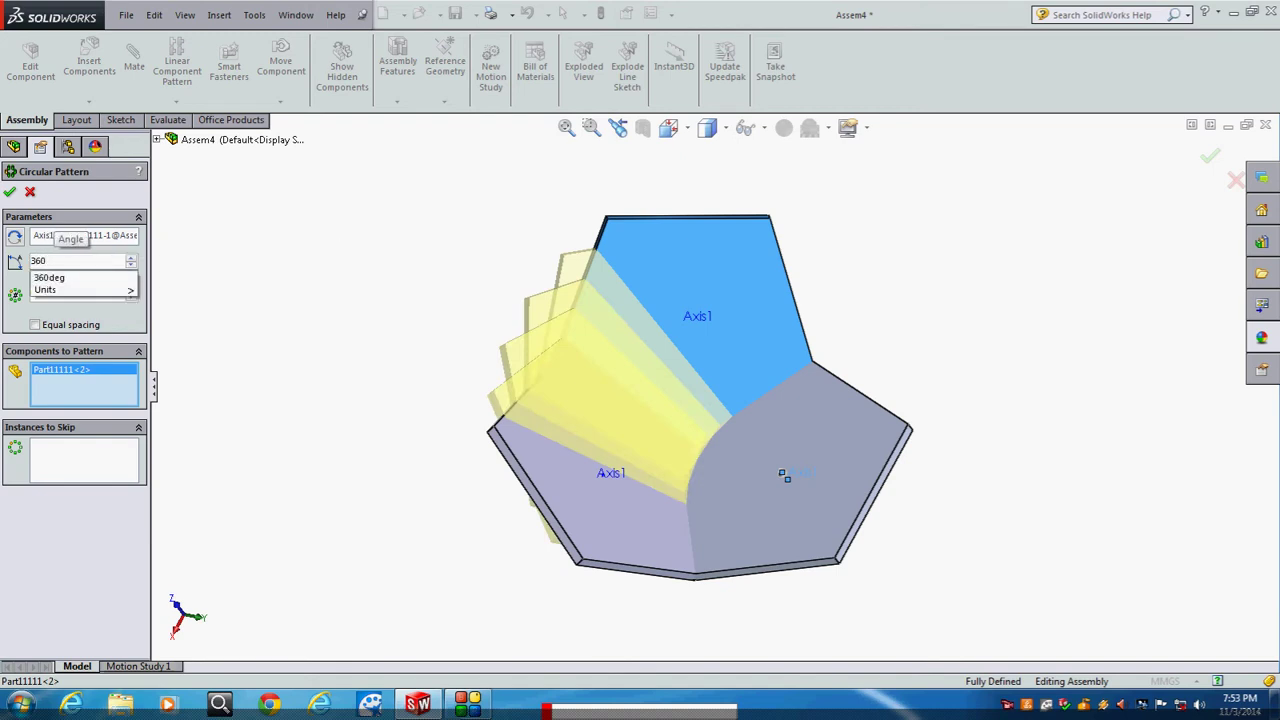
{"action": "type", "text": "."}
{"action": "type", "text": "5"}
{"action": "key", "text": "Return"}
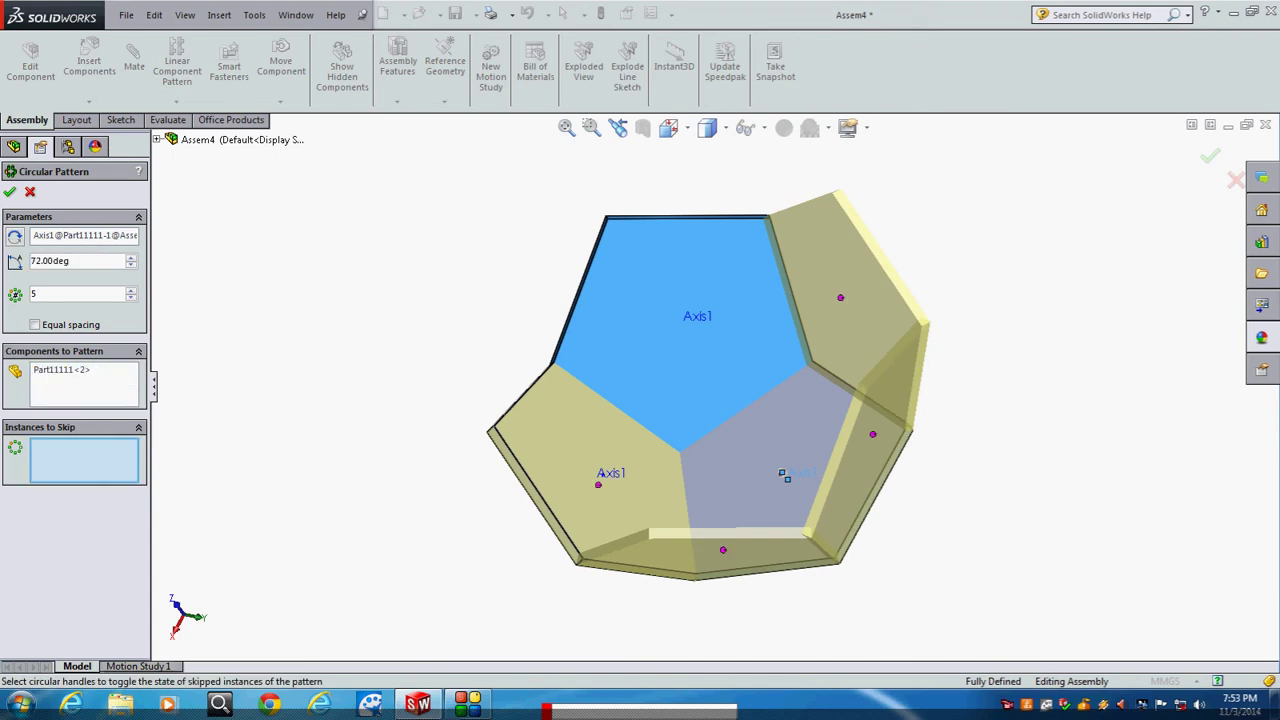
{"action": "left_click", "coordinate": [598, 484]}
{"action": "key", "text": "Return"}
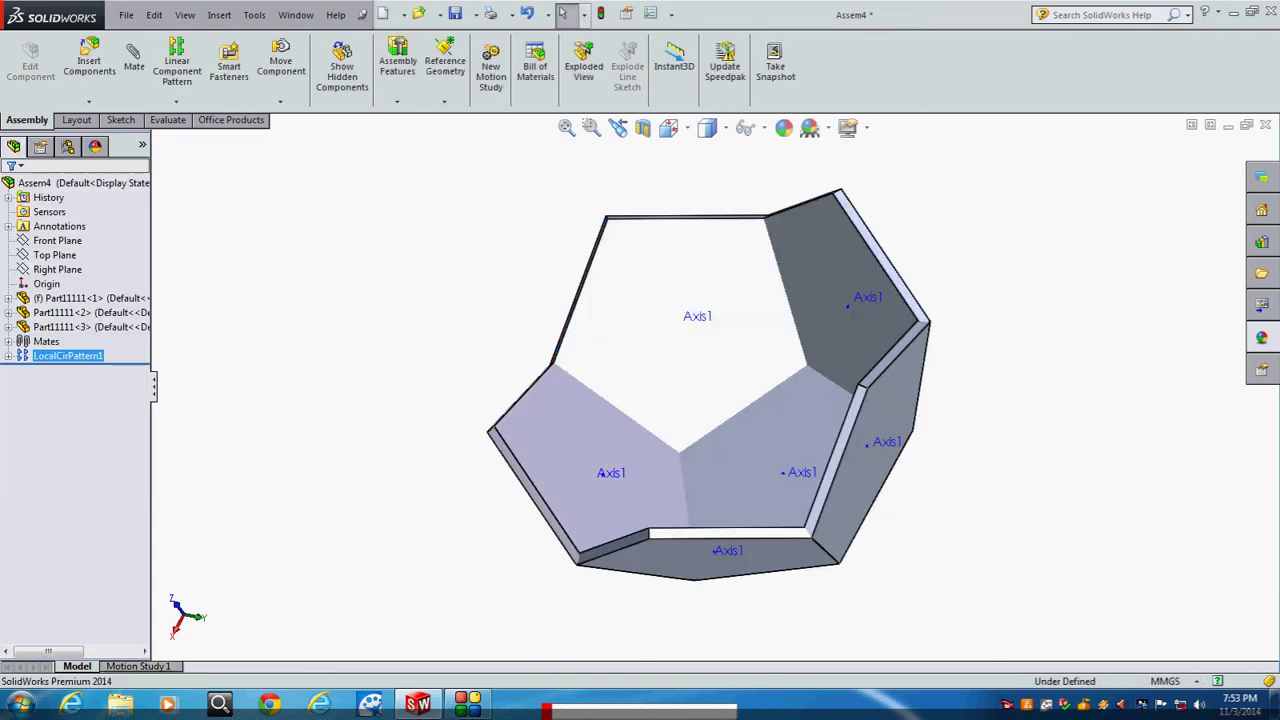
Save the bowl assembly under the name Assem4, then begin a new document
{"action": "mouse_move", "coordinate": [785, 476]}
{"action": "middle_mouse_down"}
{"action": "mouse_move", "coordinate": [700, 440]}
{"action": "mouse_move", "coordinate": [710, 400]}
{"action": "mouse_move", "coordinate": [700, 450]}
{"action": "middle_mouse_up"}
{"action": "key", "text": "shift+z"}
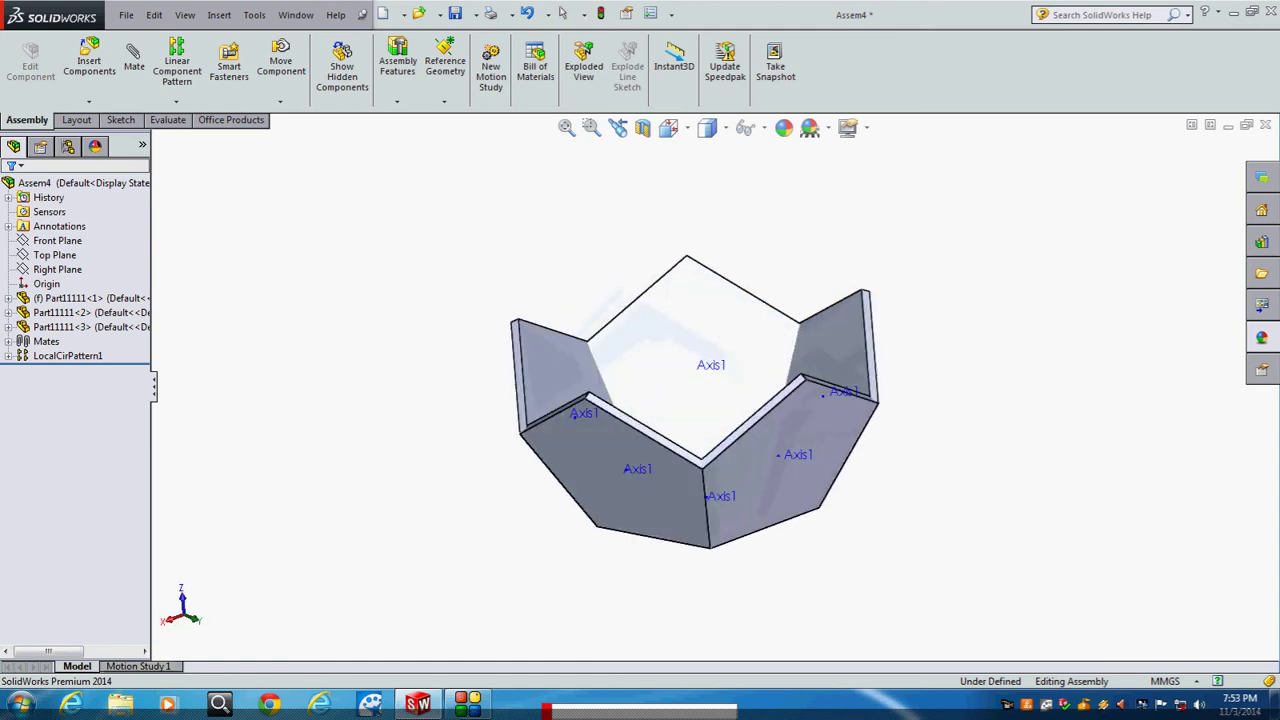
{"action": "key", "text": "ctrl+s"}
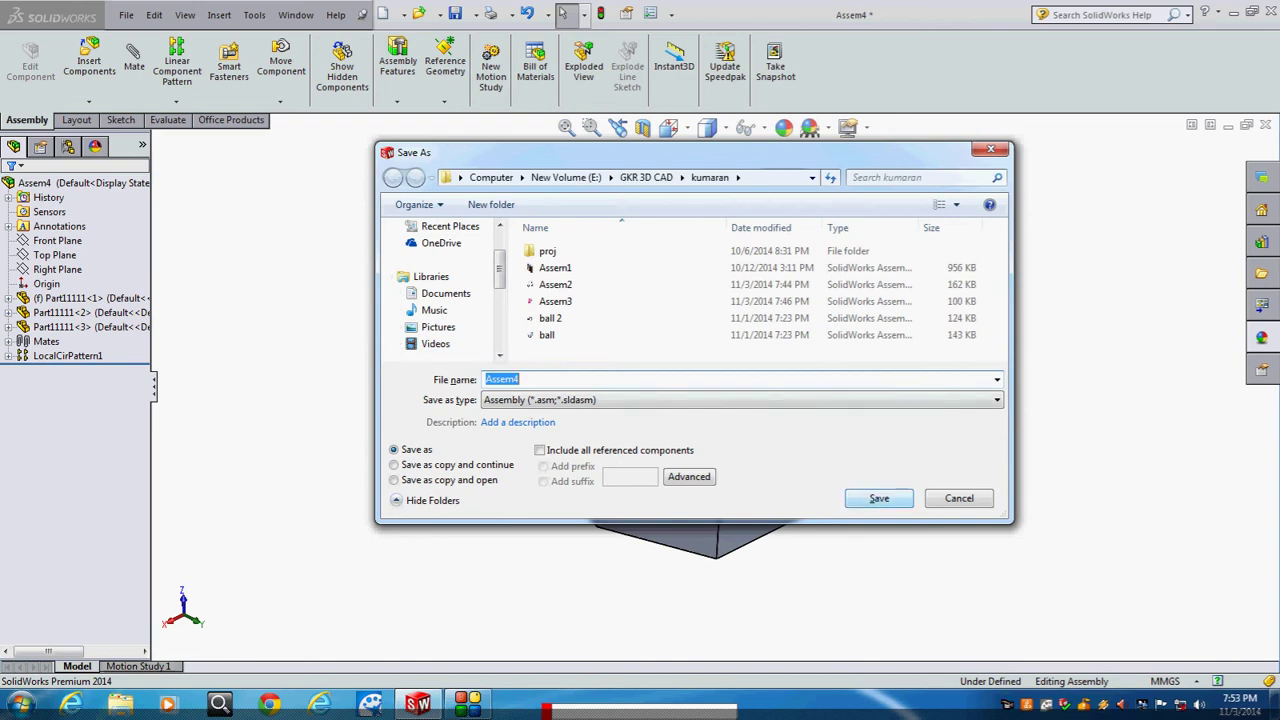
{"action": "key", "text": "Return"}
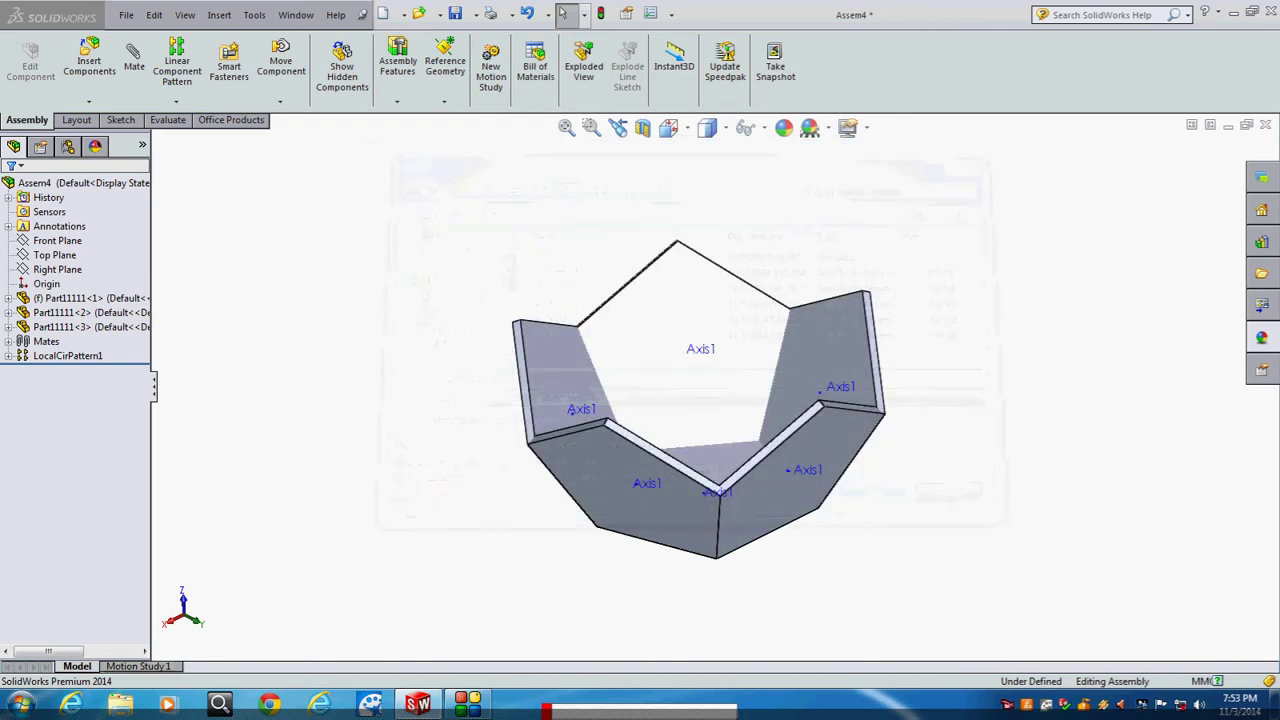
{"action": "scroll", "coordinate": [700, 400], "scroll_direction": "up", "scroll_amount": 2}
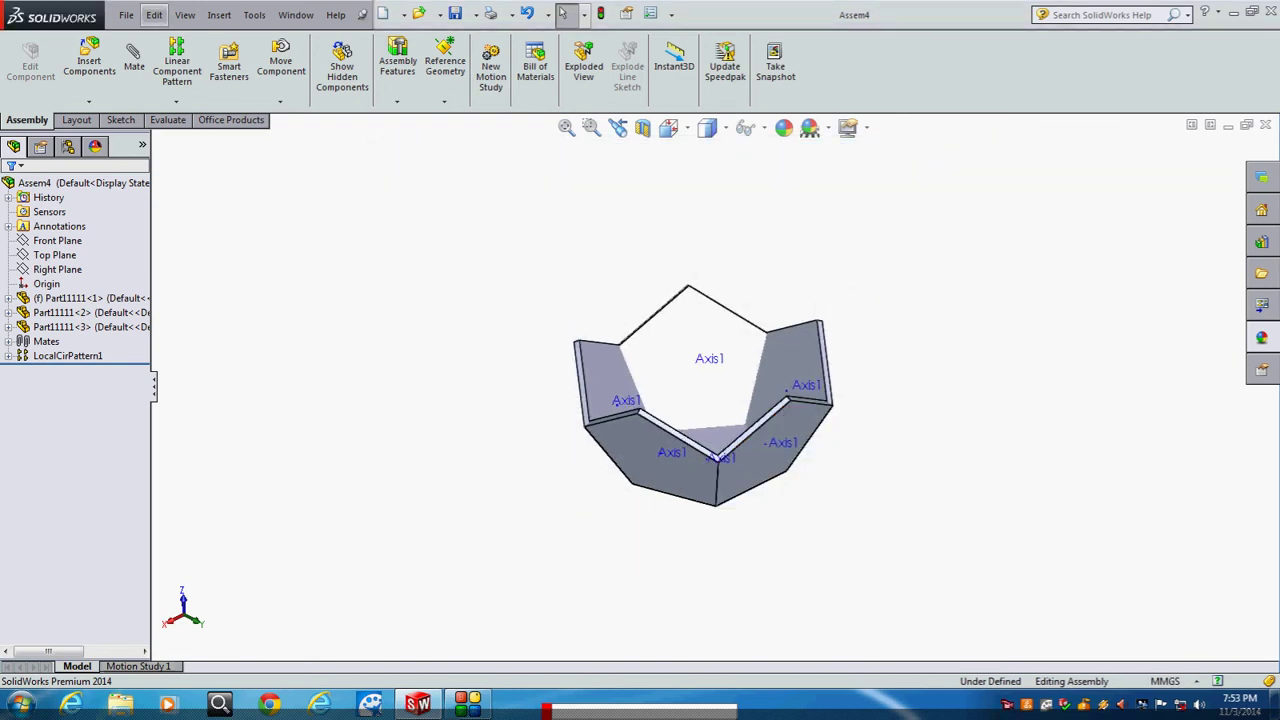
{"action": "left_click", "coordinate": [383, 14]}
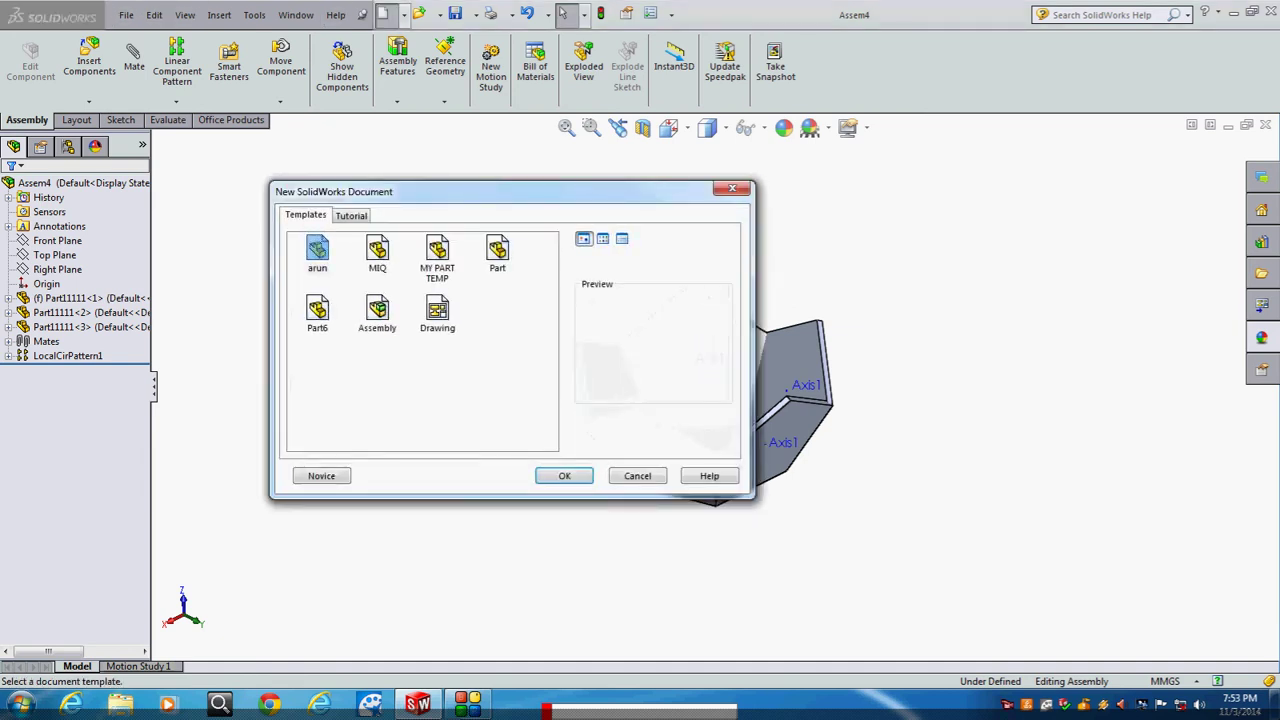
Create assembly Assem5 with the Assem4 bowl fixed at the origin and a Backdrop - Grey with Overhead Light scene
{"action": "key", "text": "Return"}
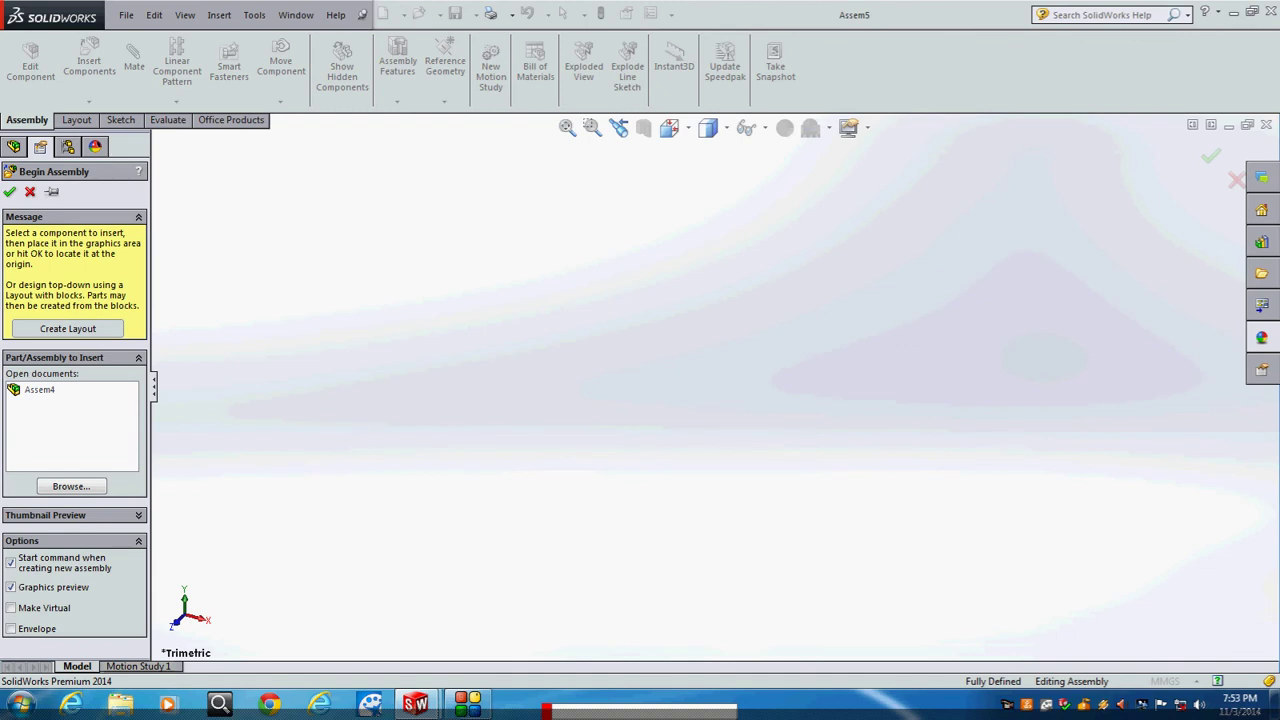
{"action": "key", "text": "Return"}
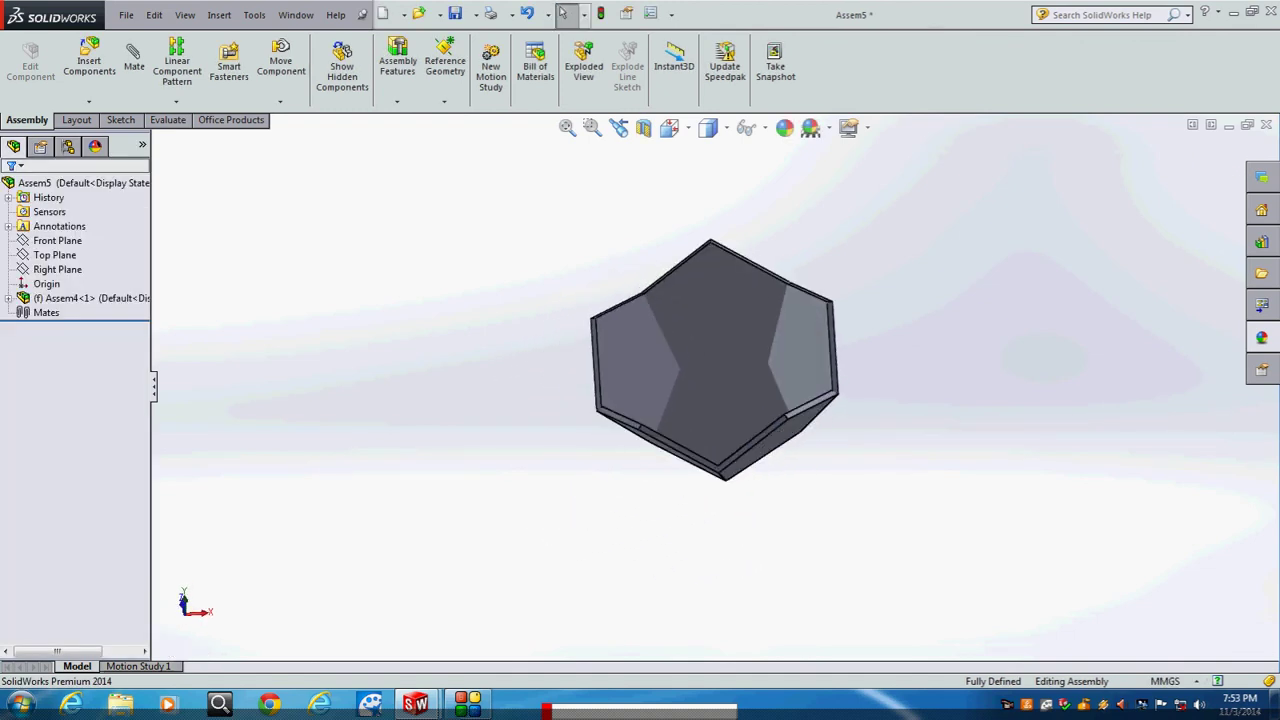
{"action": "left_click", "coordinate": [828, 127]}
{"action": "left_click", "coordinate": [880, 186]}
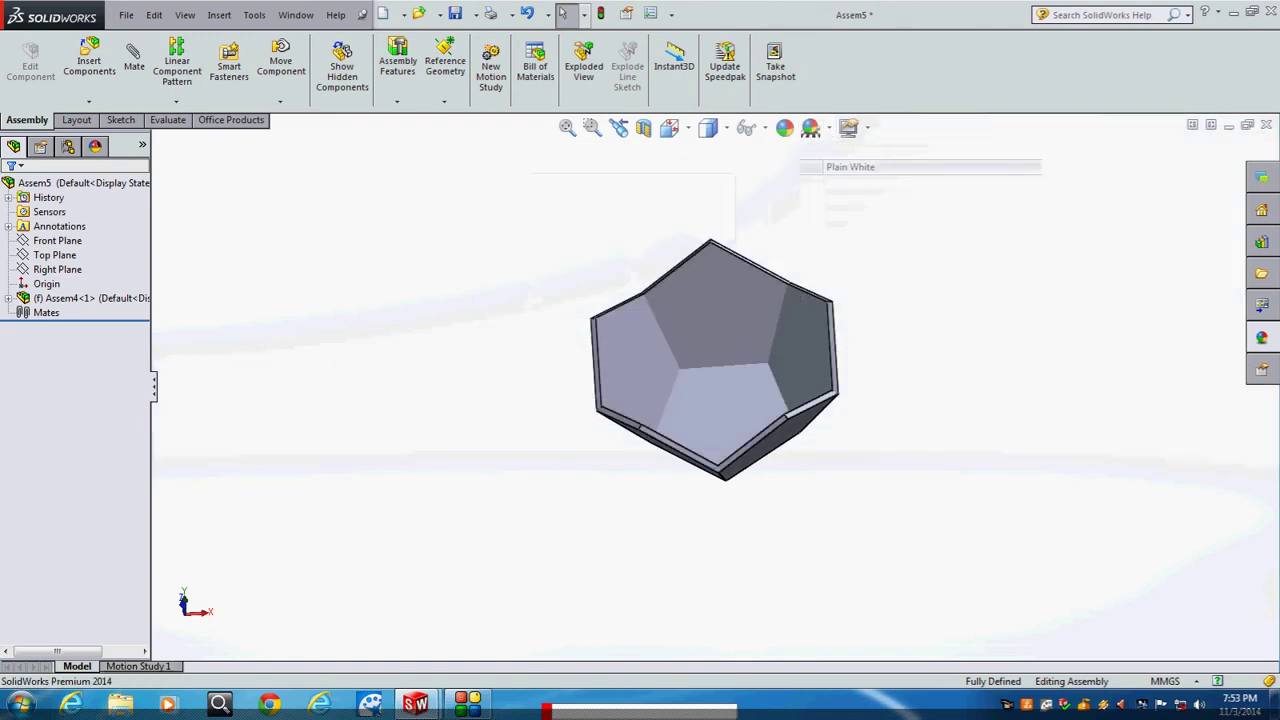
{"action": "key", "text": "Up"}
{"action": "key", "text": "Up"}
{"action": "key", "text": "Up"}
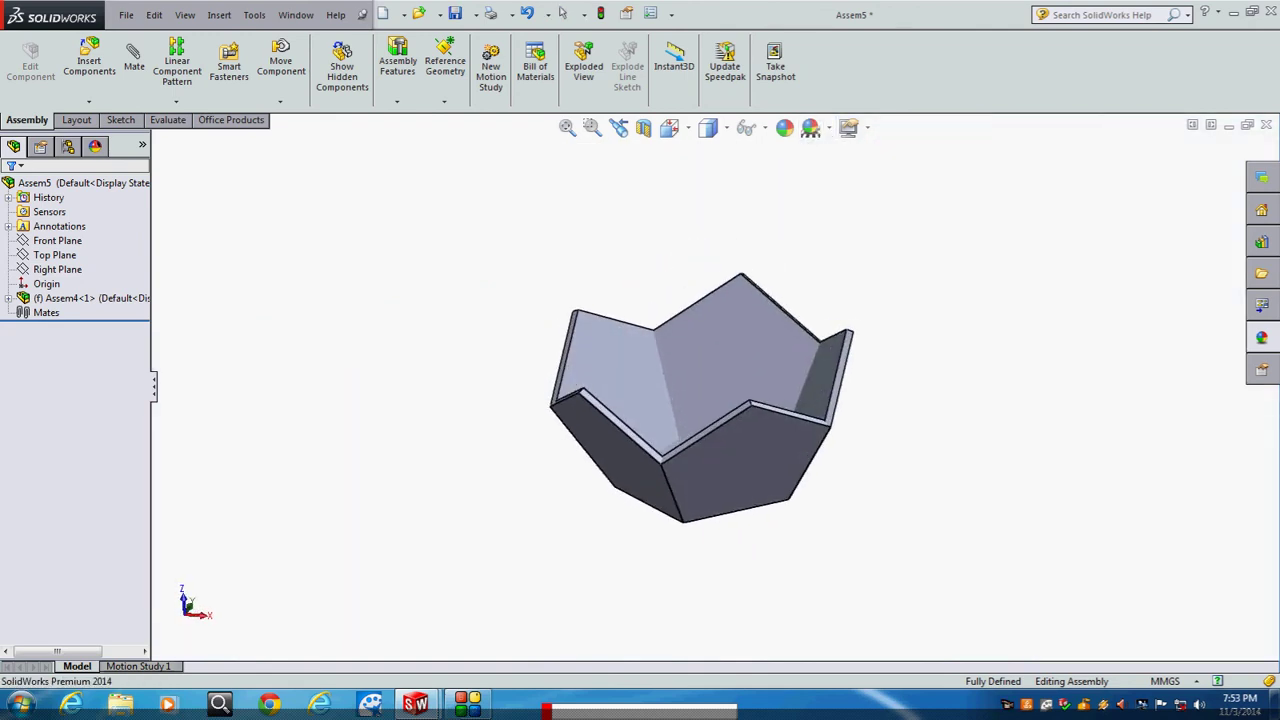
Insert a second Assem4 bowl beside the first one
{"action": "left_click", "coordinate": [89, 60]}
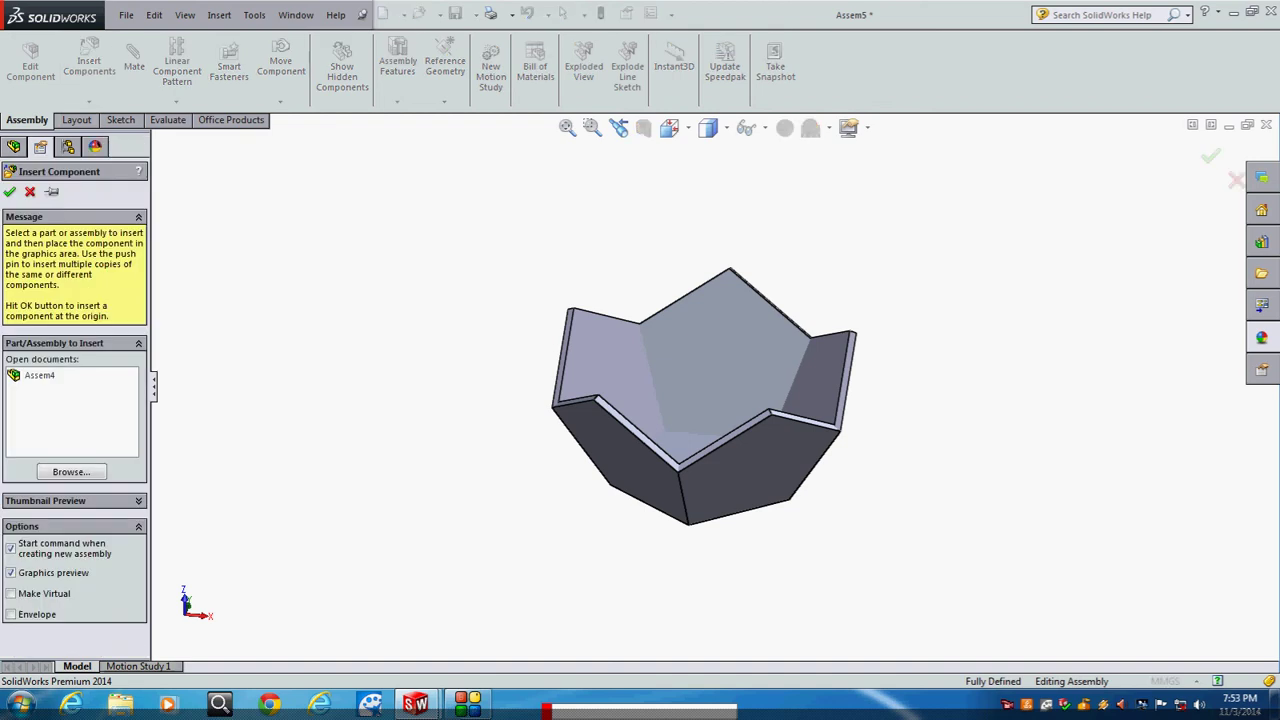
{"action": "scroll", "coordinate": [700, 440], "scroll_direction": "up", "scroll_amount": 3}
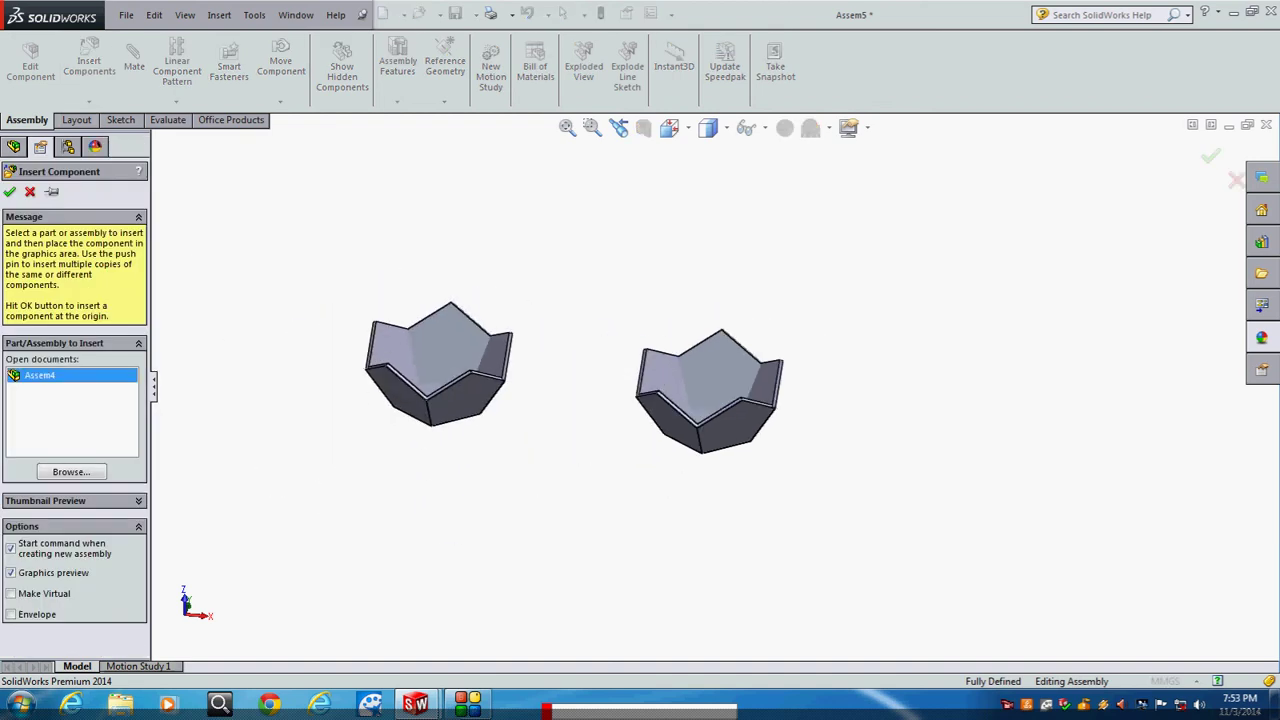
{"action": "left_click", "coordinate": [710, 390]}
{"action": "scroll", "coordinate": [650, 380], "scroll_direction": "down", "scroll_amount": 4}
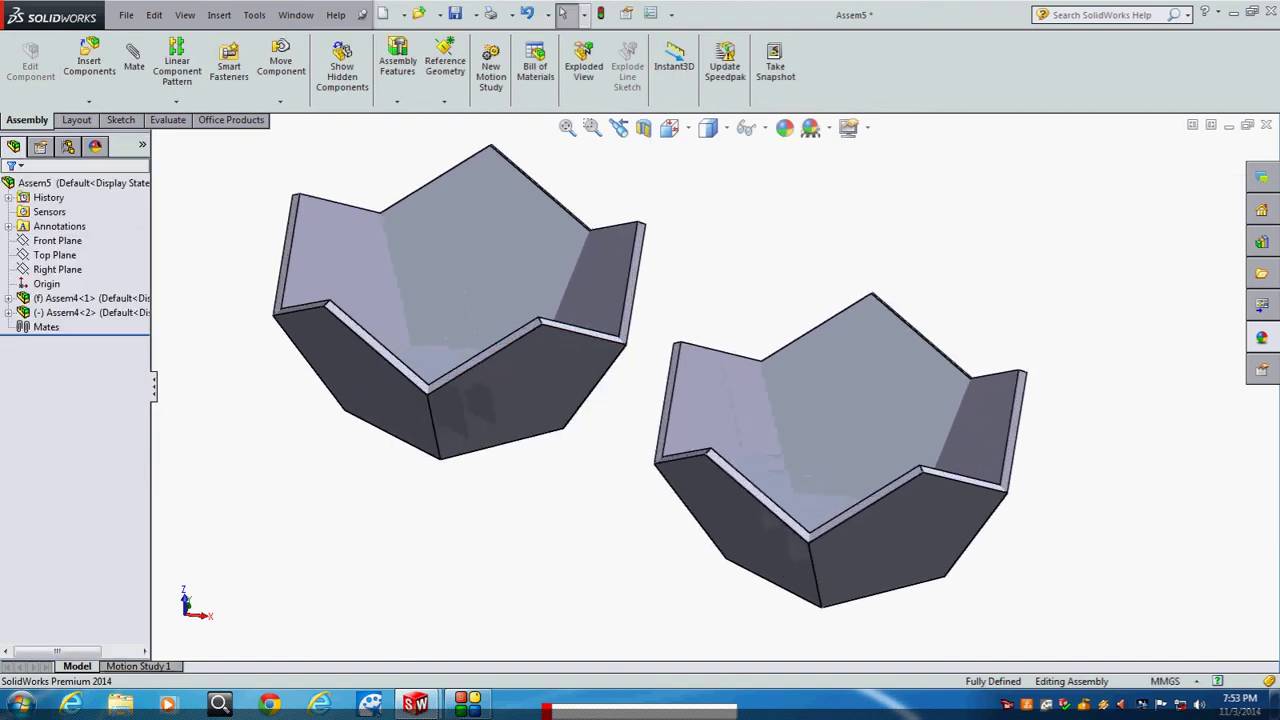
Join the two bowls' rim corners with a Coincident1 vertex mate
{"action": "left_click", "coordinate": [680, 330]}
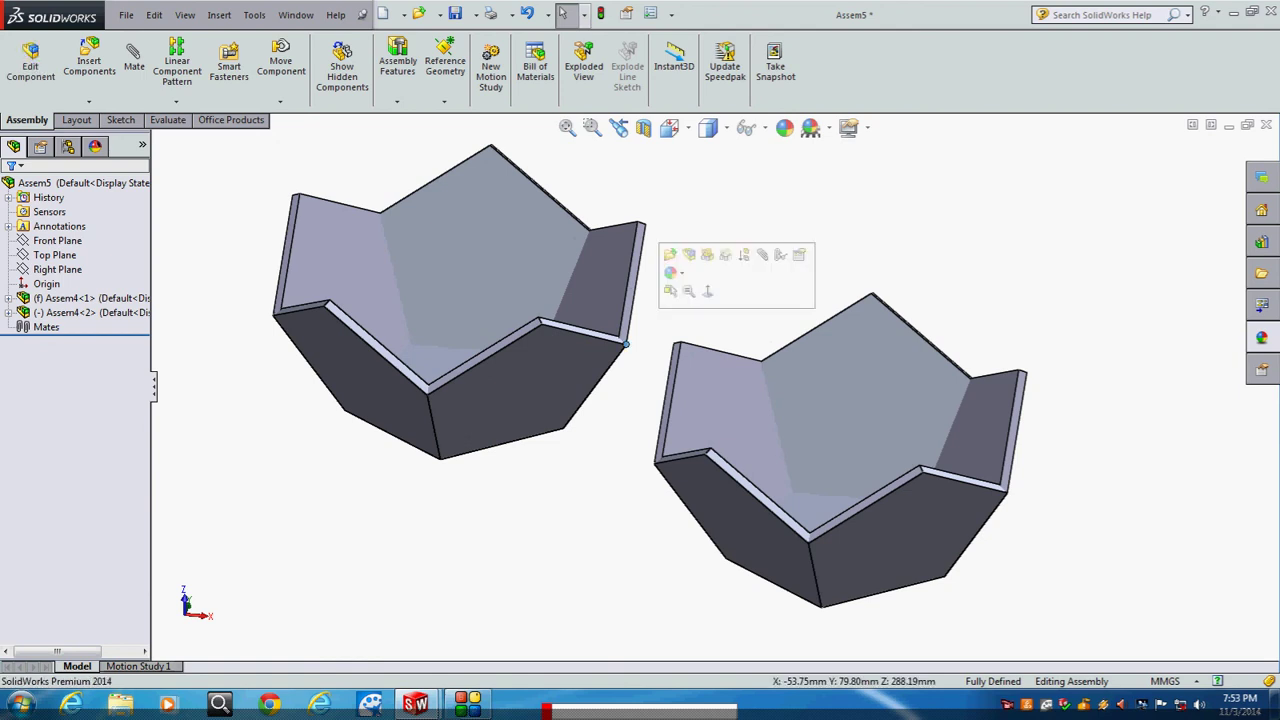
{"action": "middle_click_drag", "start_coordinate": [680, 330], "coordinate": [632, 358]}
{"action": "left_click", "coordinate": [672, 340], "text": "ctrl"}
{"action": "left_click", "coordinate": [134, 60]}
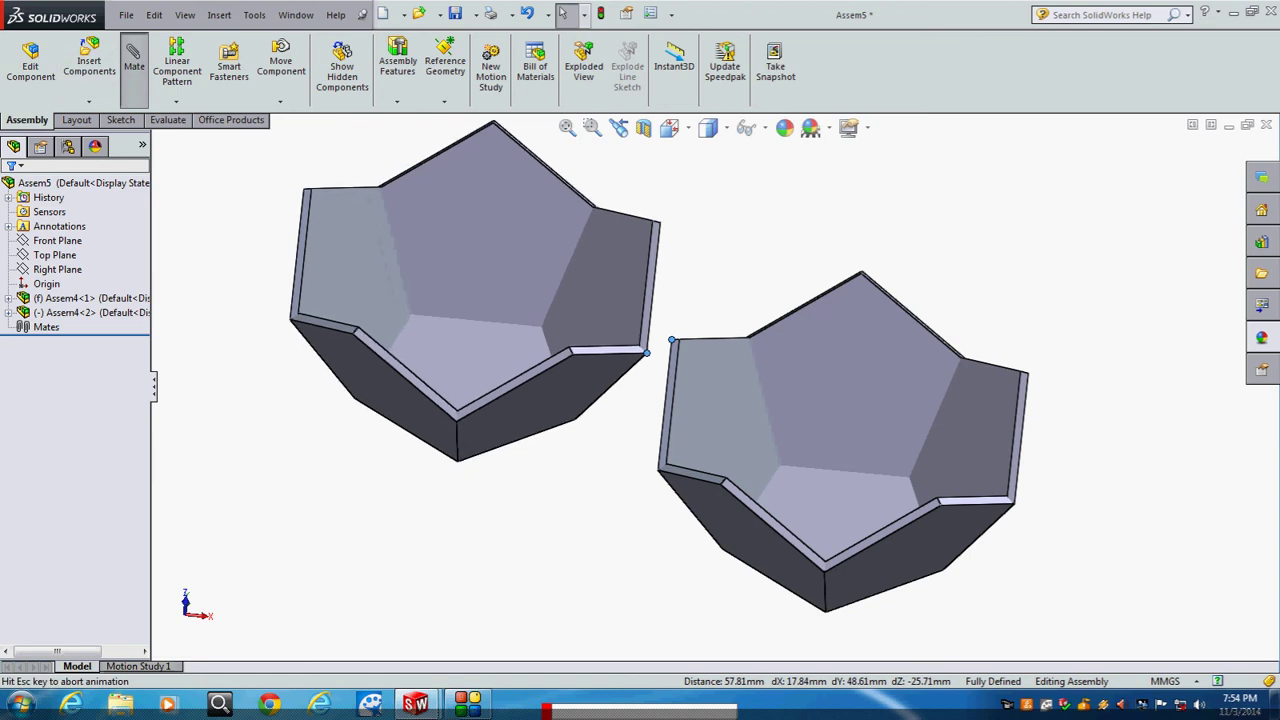
{"action": "key", "text": "Return"}
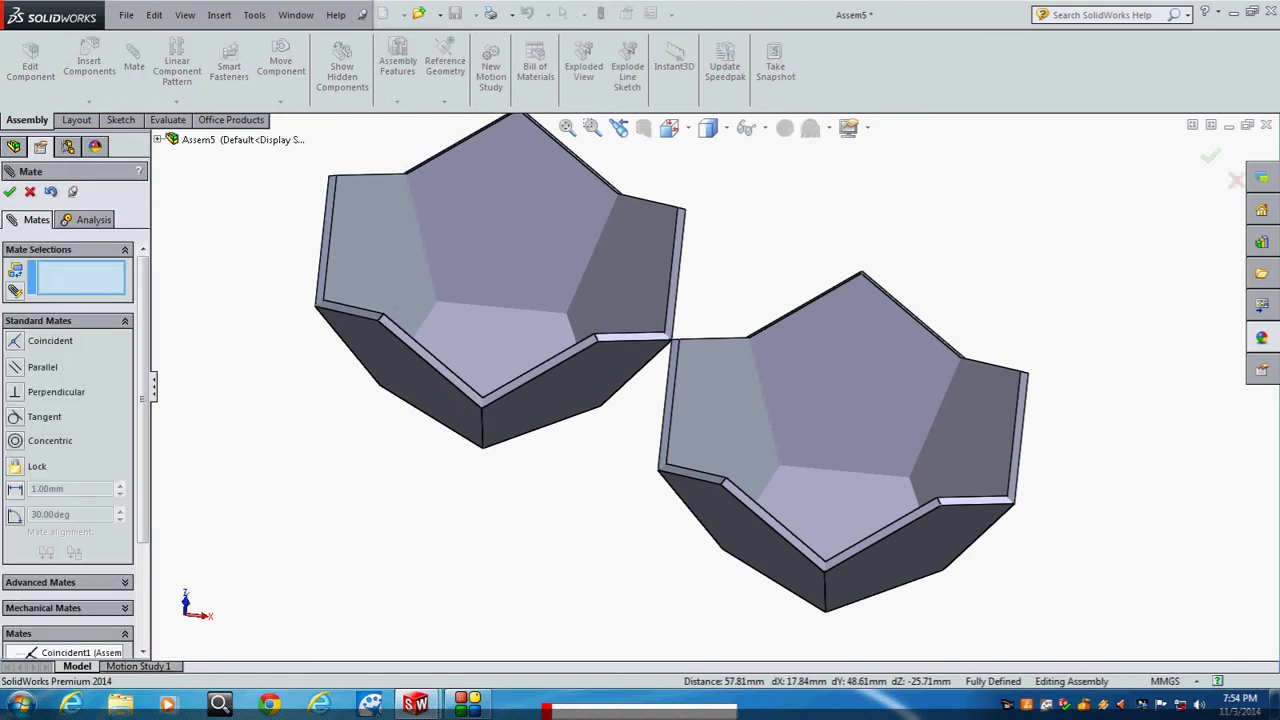
{"action": "key", "text": "z"}
{"action": "left_click", "coordinate": [30, 191]}
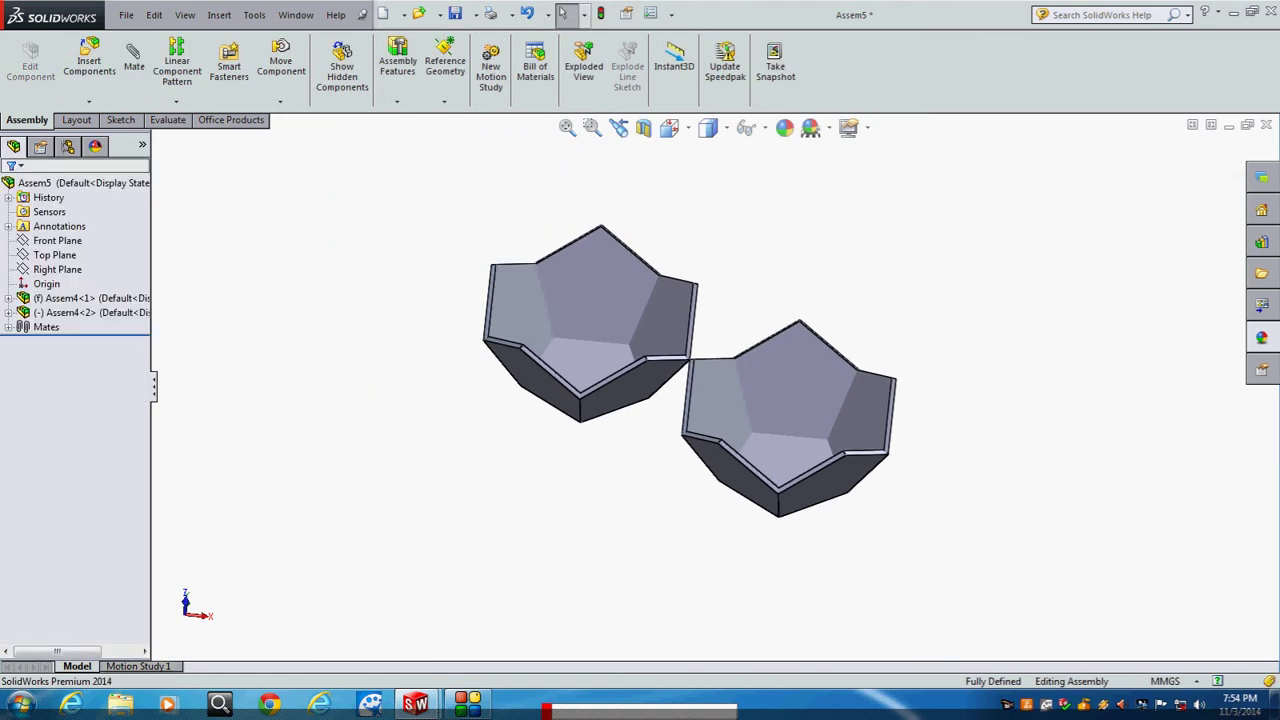
Swing the second bowl around its mated corner so it sits over the first bowl
{"action": "left_click", "coordinate": [280, 62]}
{"action": "mouse_move", "coordinate": [494, 265]}
{"action": "left_mouse_down"}
{"action": "mouse_move", "coordinate": [621, 193]}
{"action": "mouse_move", "coordinate": [856, 281]}
{"action": "mouse_move", "coordinate": [888, 426]}
{"action": "left_mouse_up"}
{"action": "key", "text": "Escape"}
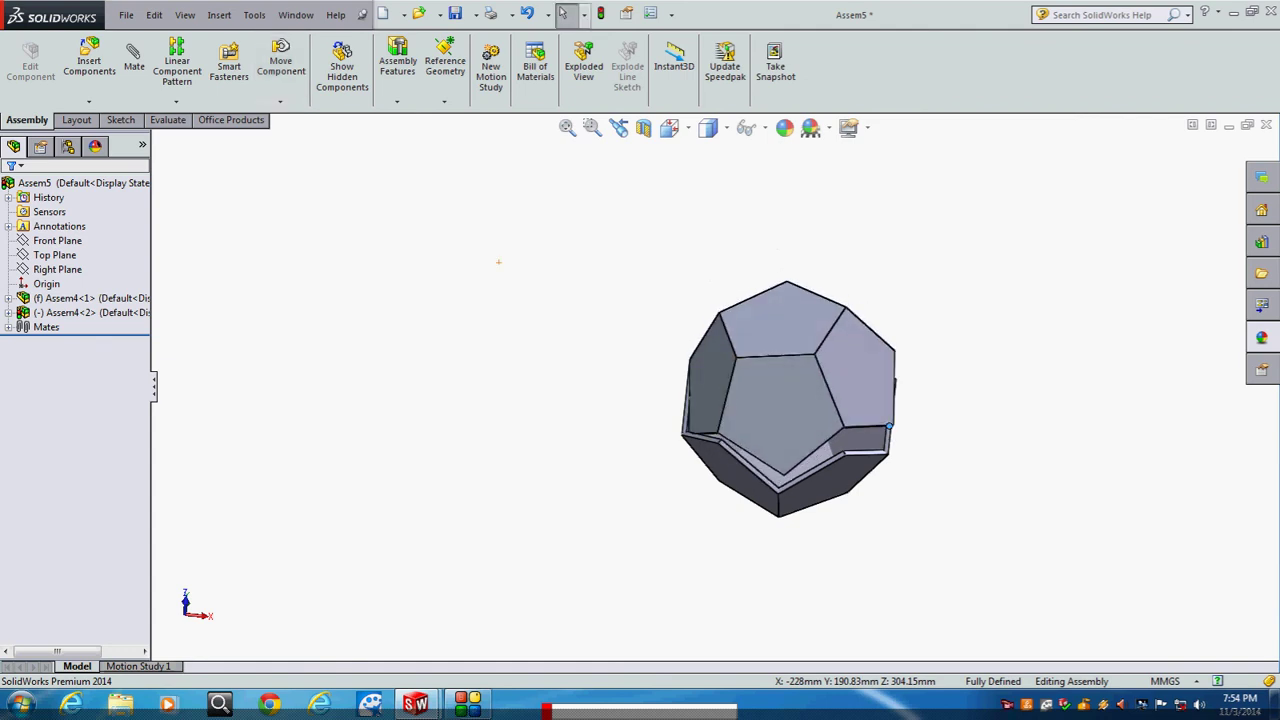
Mate a top-bowl rim corner to its matching corner with a Coincident2 mate
{"action": "left_click", "coordinate": [133, 58]}
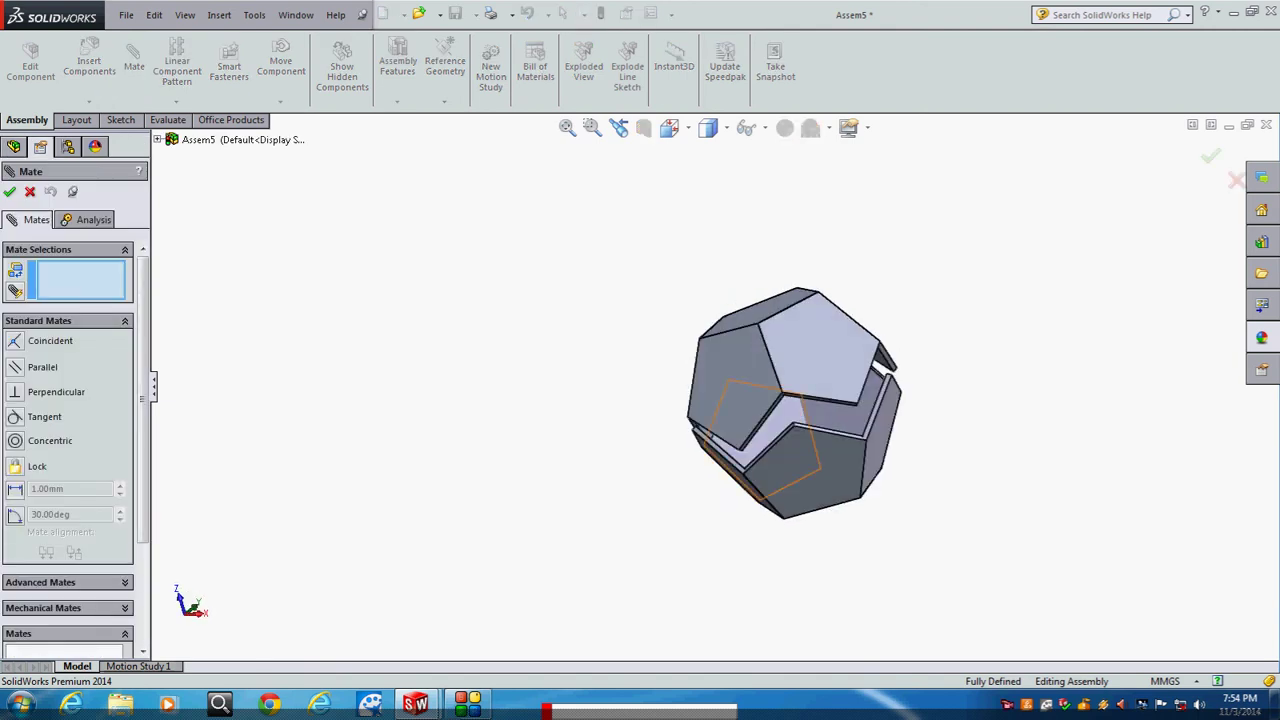
{"action": "left_click", "coordinate": [769, 362]}
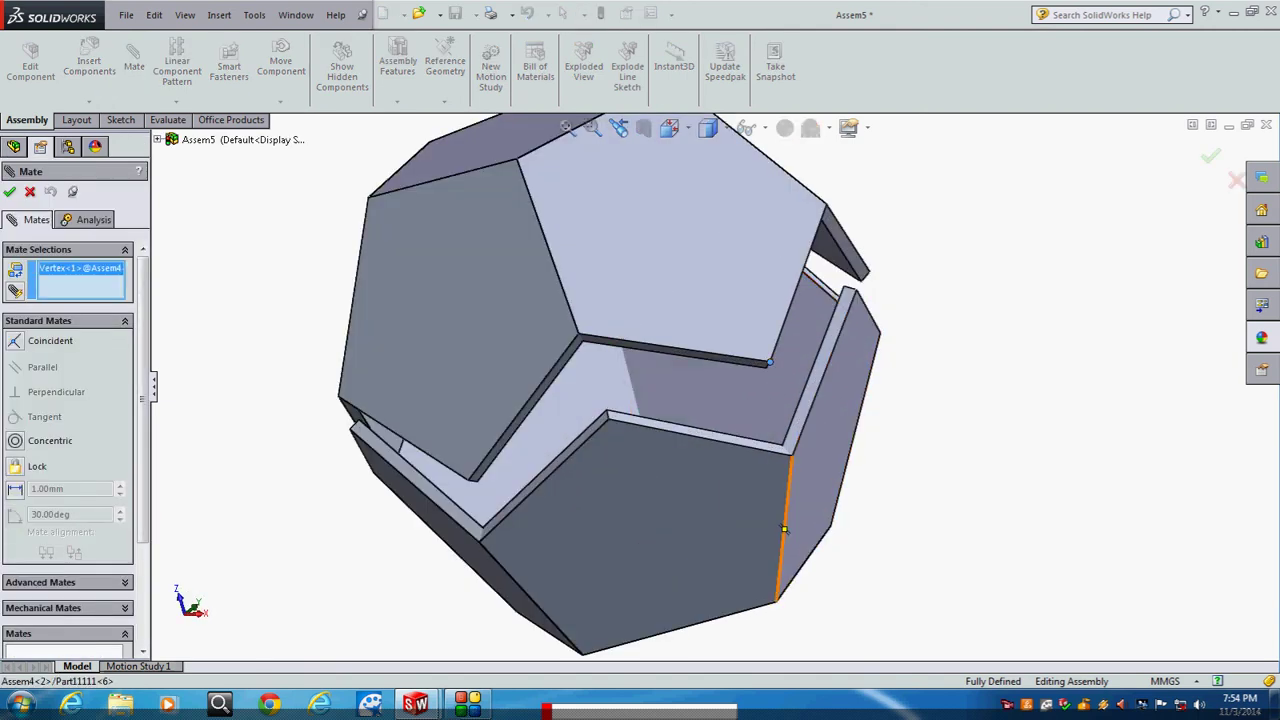
{"action": "left_click", "coordinate": [791, 455]}
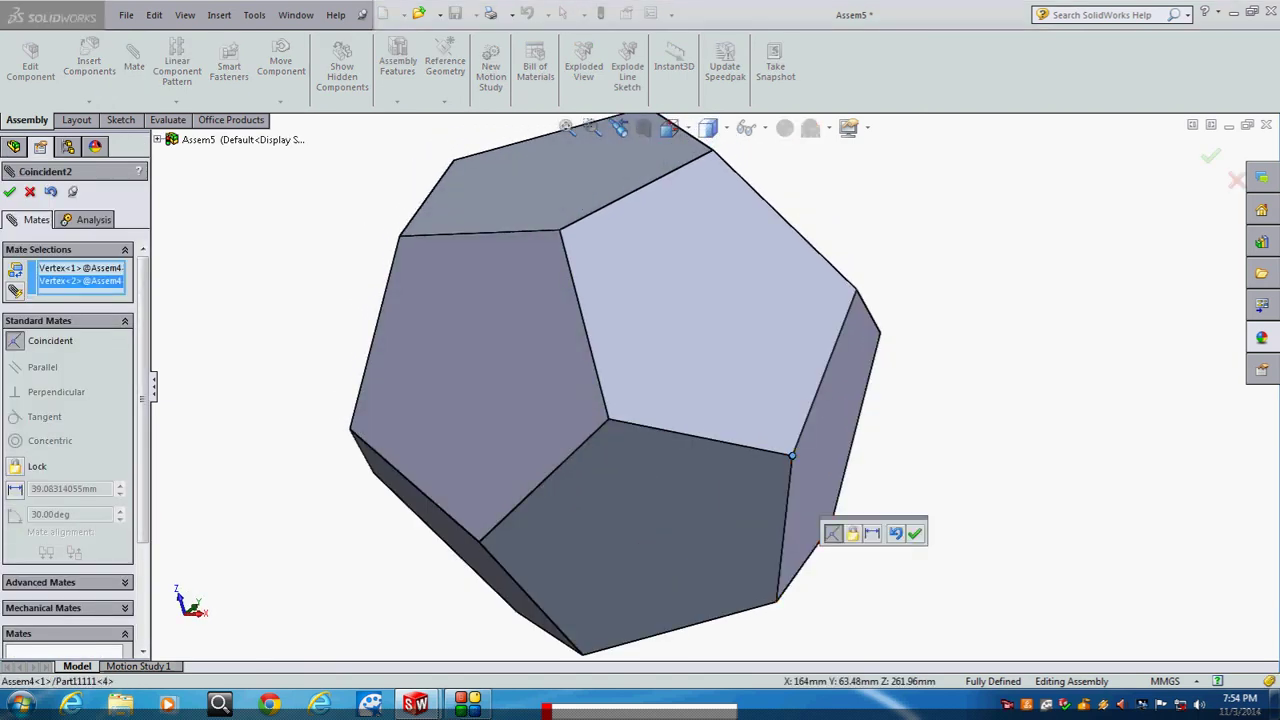
{"action": "left_click", "coordinate": [914, 533]}
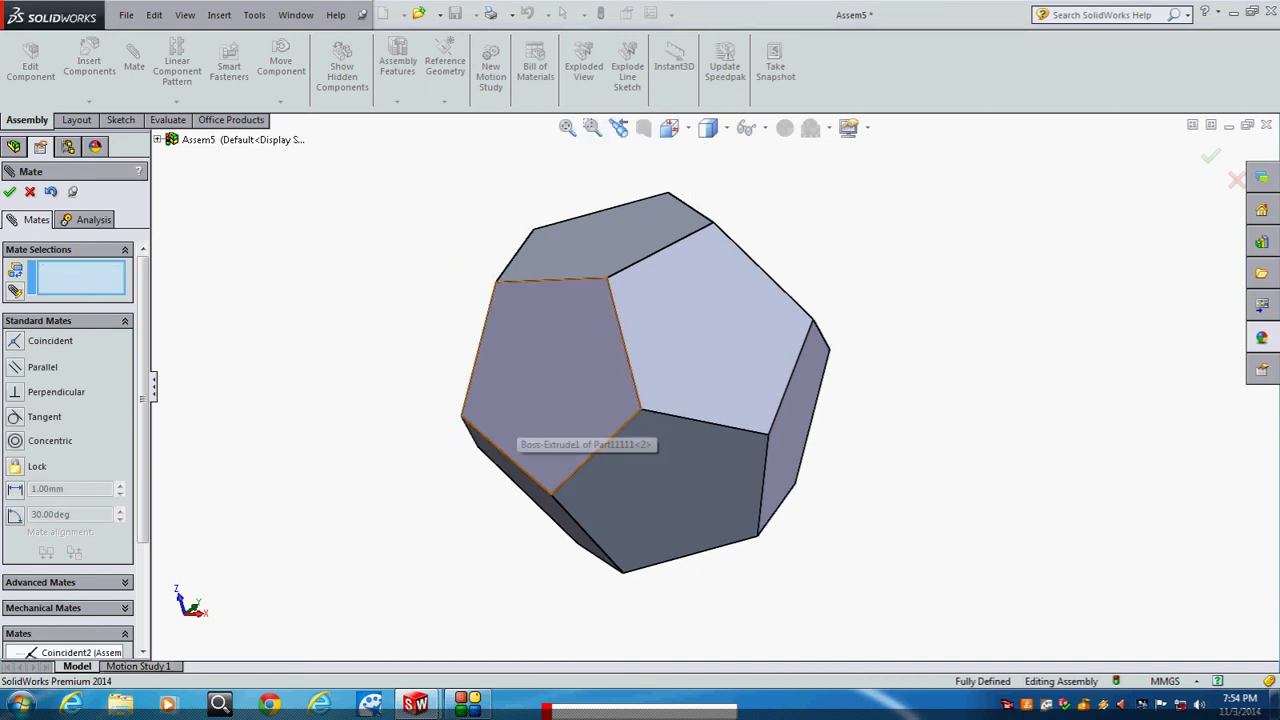
Close the lower-left gap with a Coincident3 corner mate, completing the dodecahedron
{"action": "left_click_drag", "start_coordinate": [512, 432], "coordinate": [530, 415]}
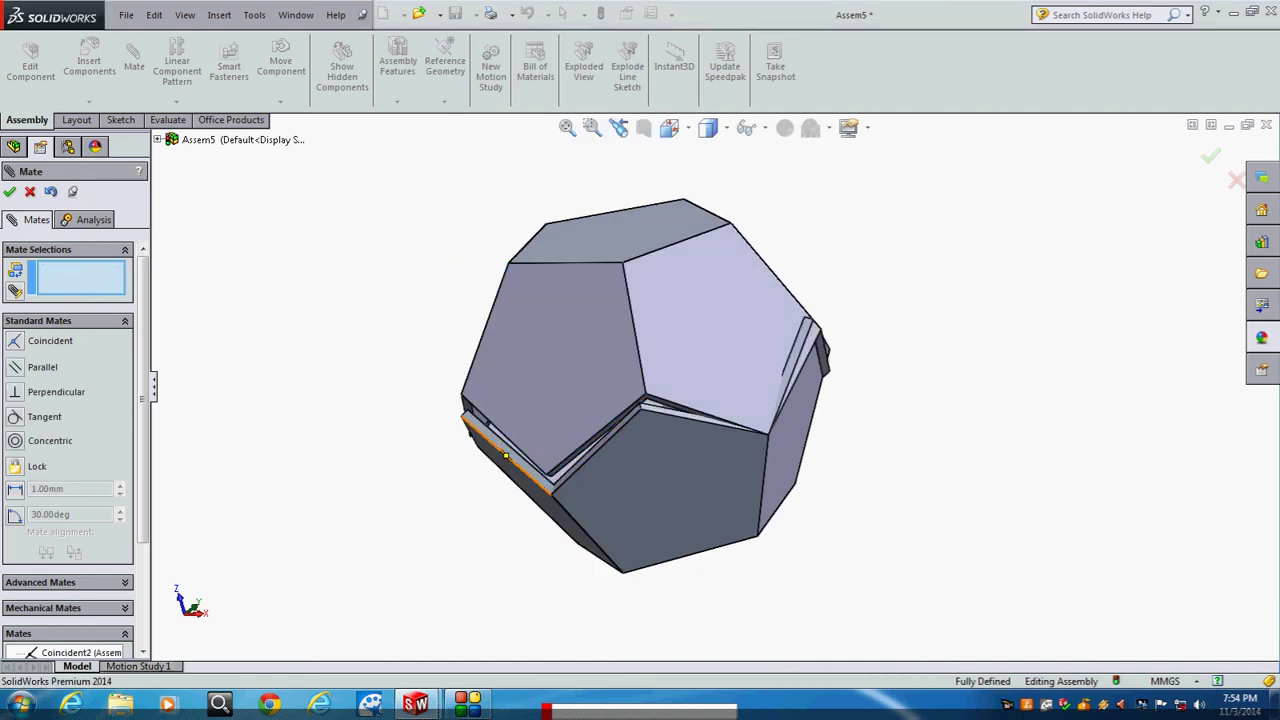
{"action": "scroll", "coordinate": [505, 455], "scroll_direction": "down", "scroll_amount": 5}
{"action": "left_click", "coordinate": [668, 386]}
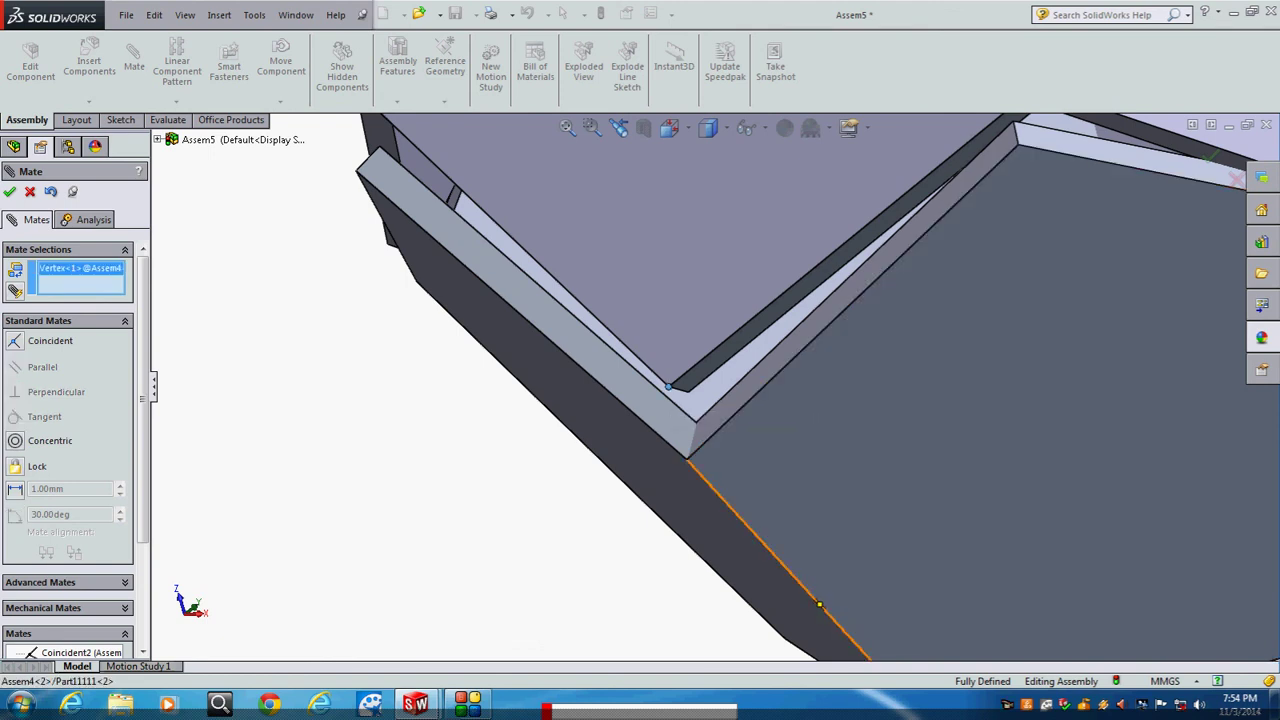
{"action": "left_click", "coordinate": [686, 459]}
{"action": "scroll", "coordinate": [690, 440], "scroll_direction": "up", "scroll_amount": 5}
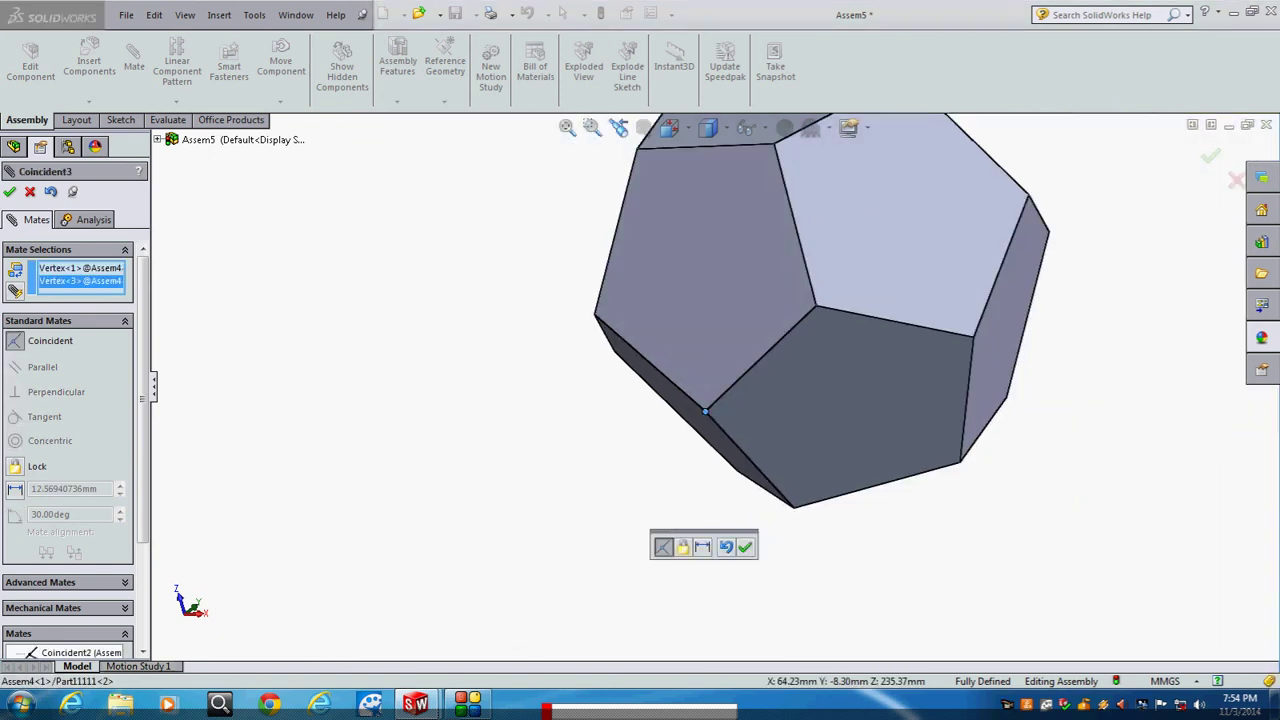
{"action": "left_click", "coordinate": [745, 547]}
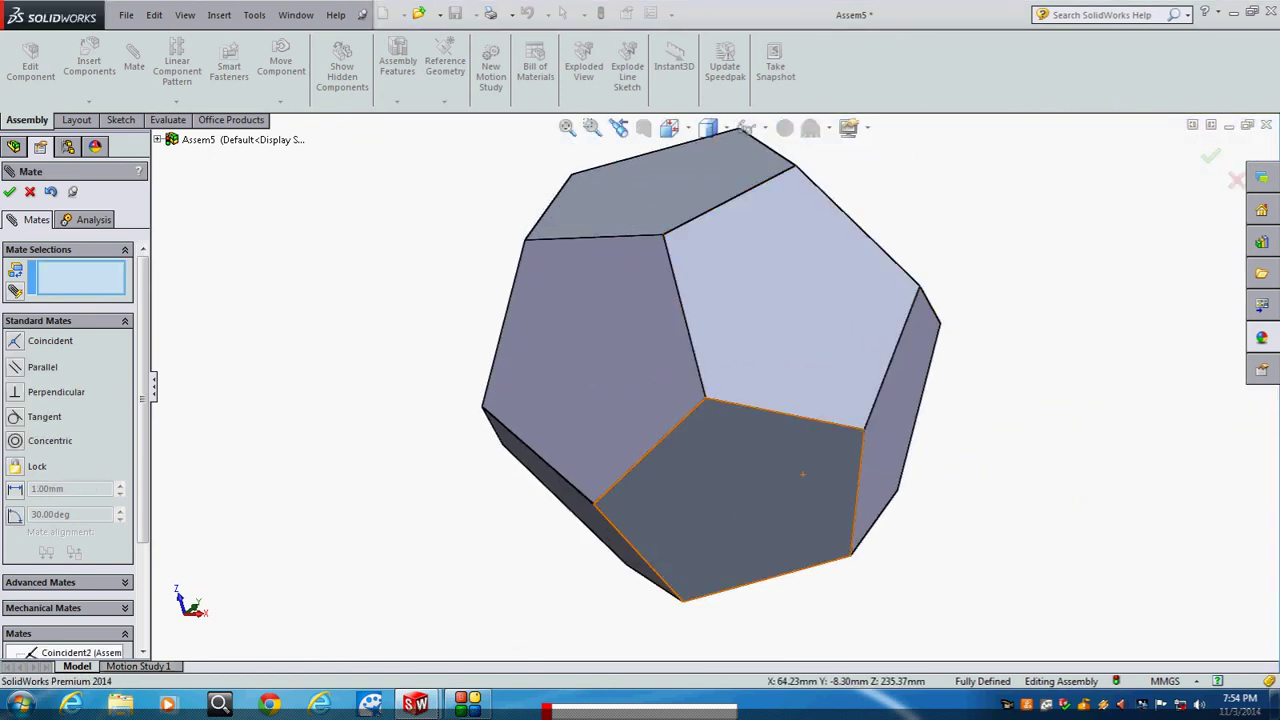
{"action": "key", "text": "Escape"}
{"action": "mouse_move", "coordinate": [700, 380]}
{"action": "middle_mouse_down"}
{"action": "mouse_move", "coordinate": [660, 322]}
{"action": "mouse_move", "coordinate": [700, 272]}
{"action": "middle_mouse_up"}
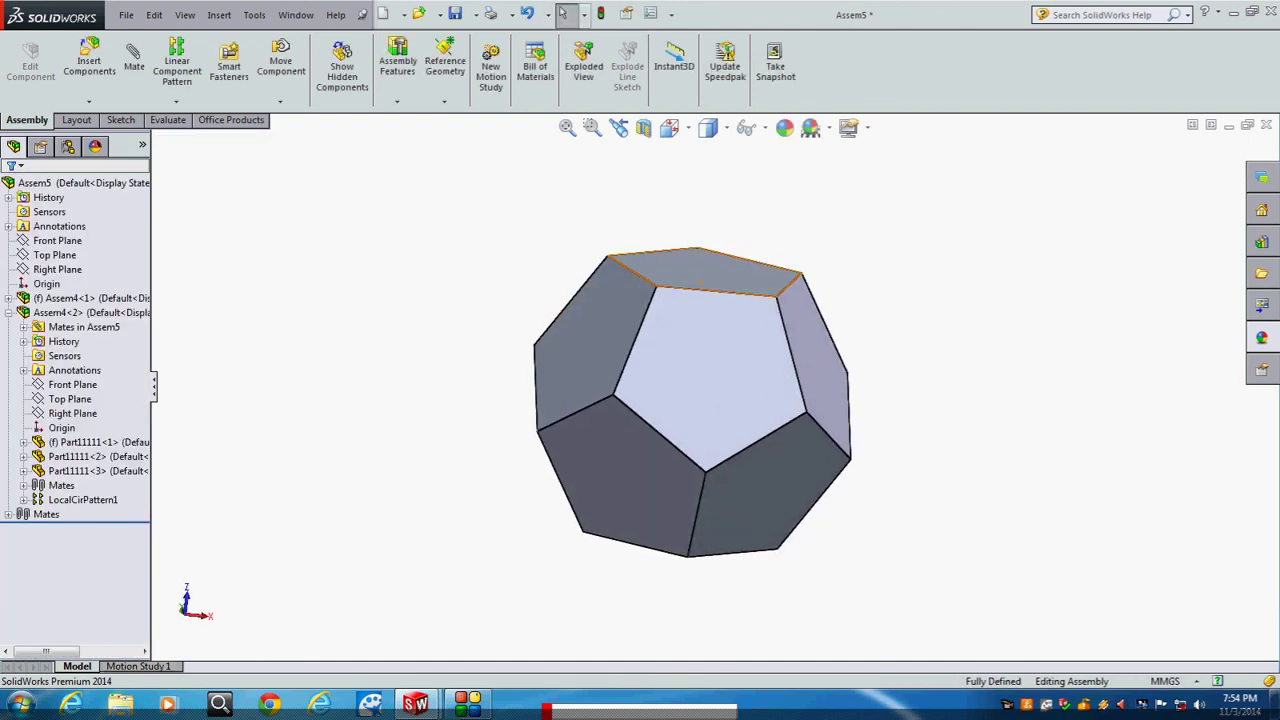